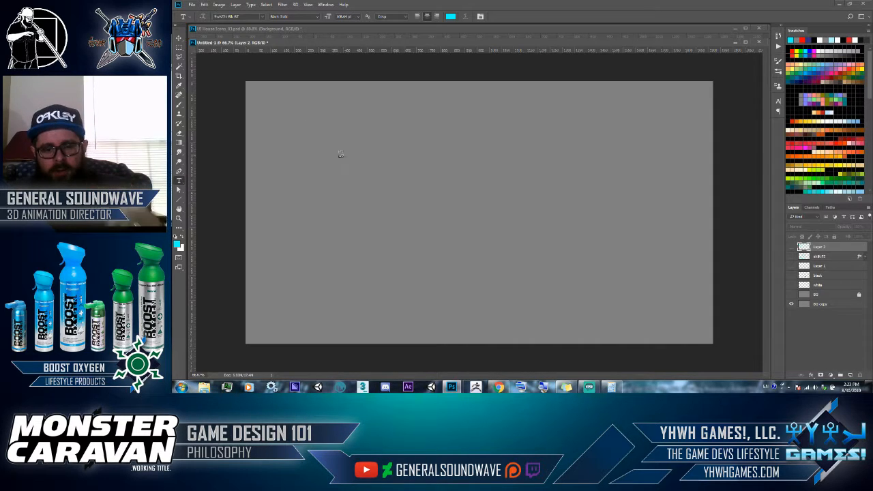
Step: Add a point text reading "T = TYPE" in the upper-left area of the grey canvas
left_click(520, 387)
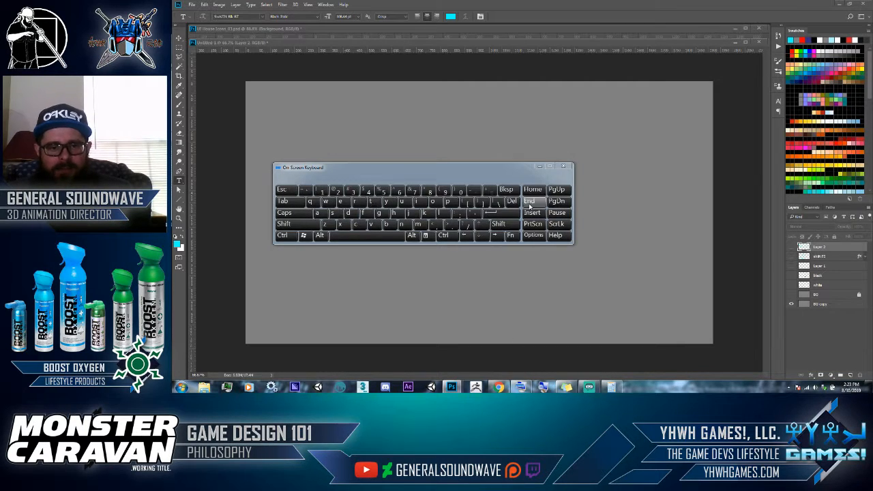
left_click(562, 166)
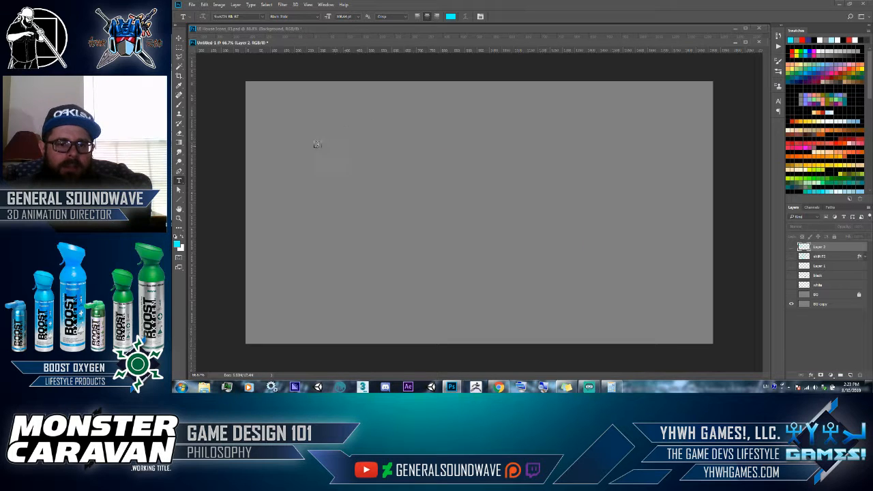
left_click(316, 144)
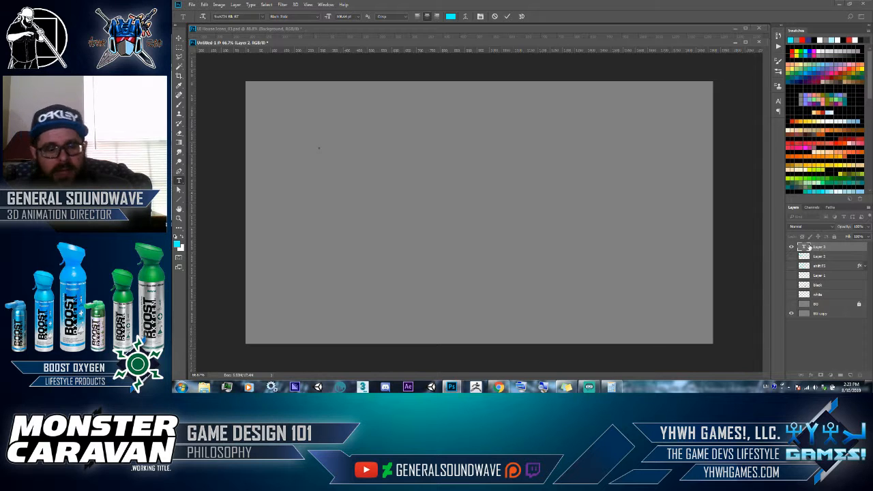
type("T ")
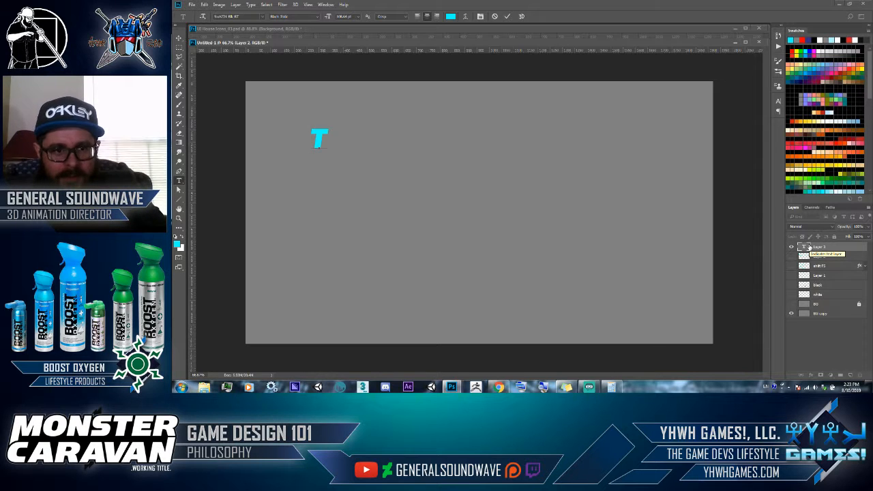
type("= ")
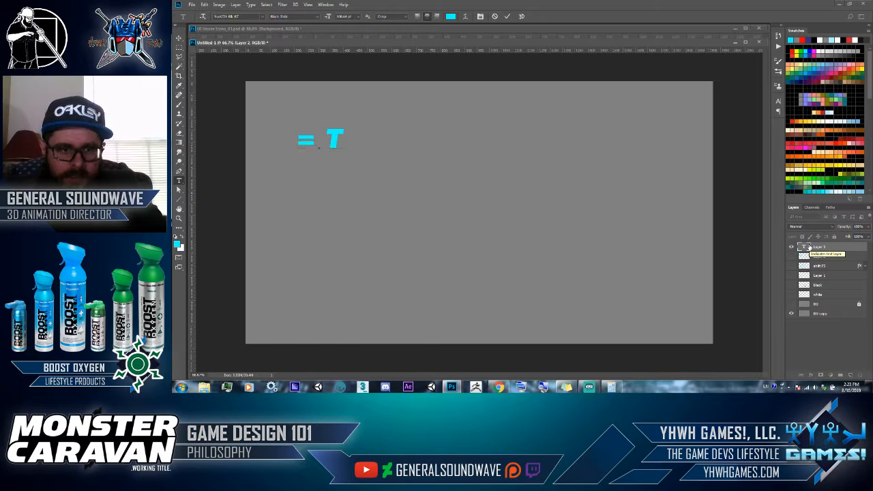
type("TY")
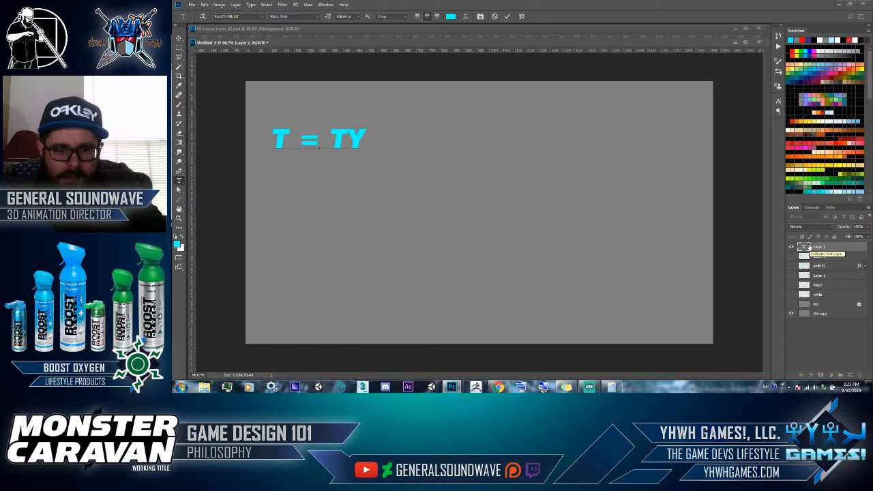
type("PE")
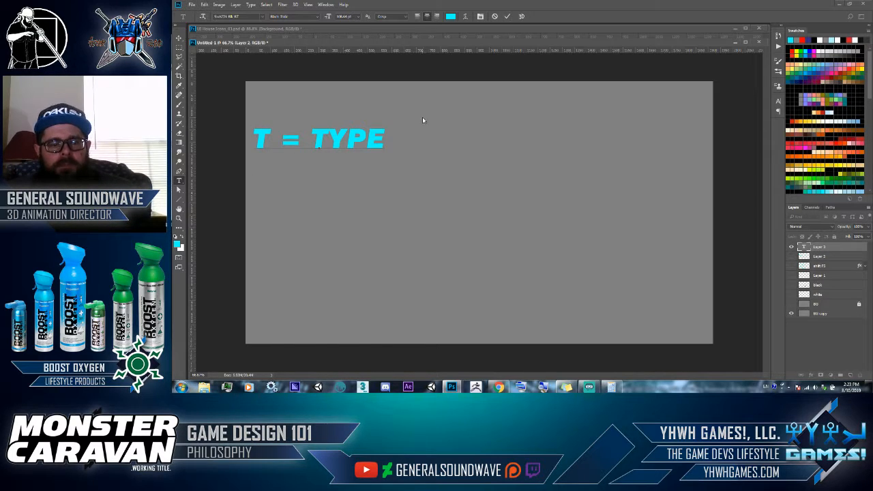
Step: Change the whole text's font to Arial and move the text up near the canvas's upper edge
key("ctrl+a")
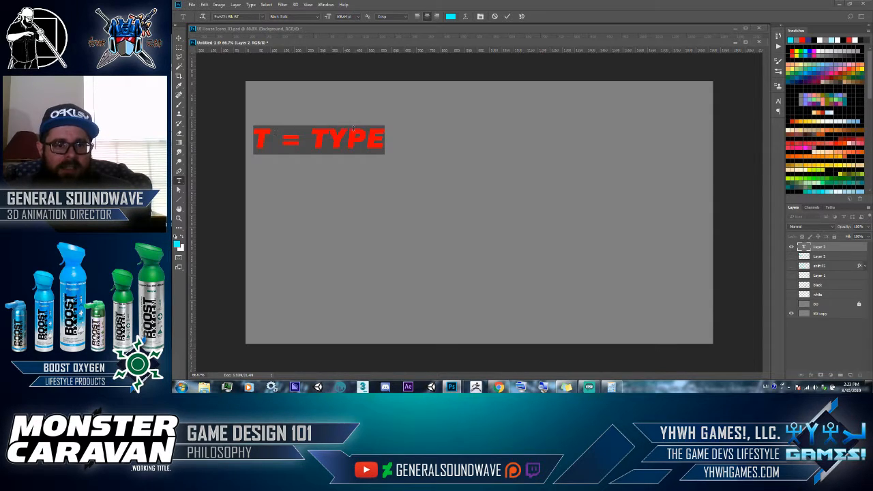
left_click(263, 17)
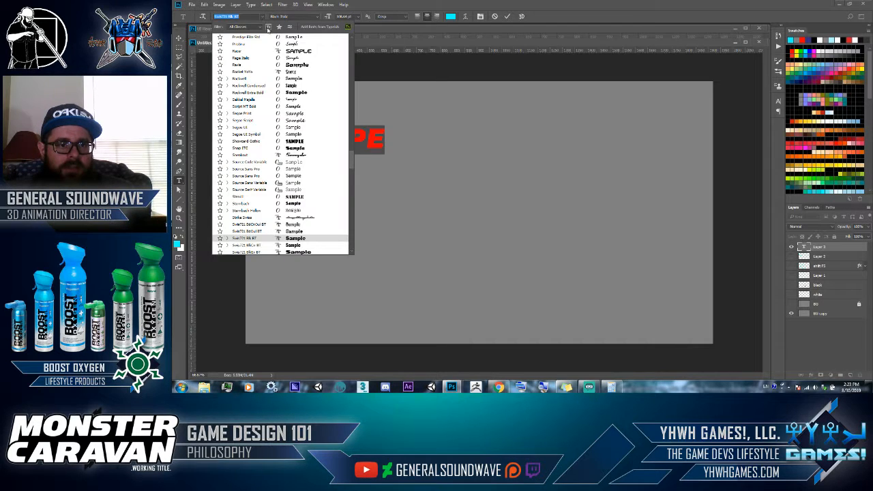
left_click_drag(350, 169, 349, 82)
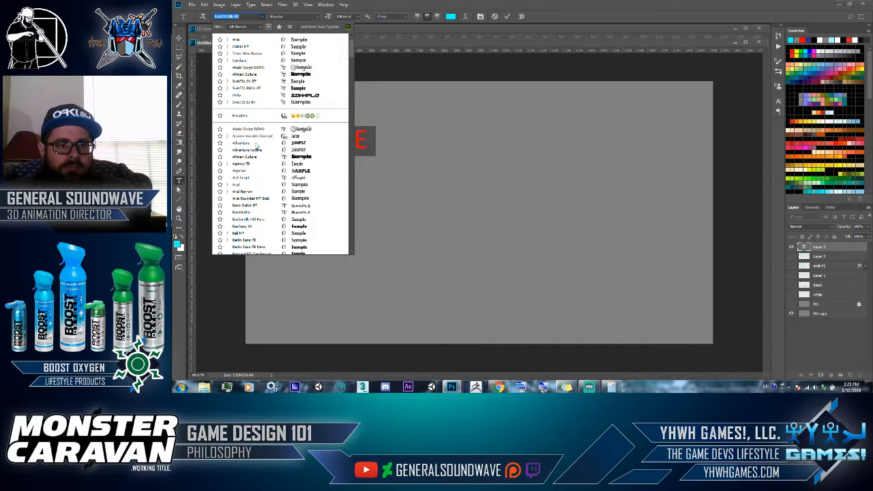
left_click(240, 185)
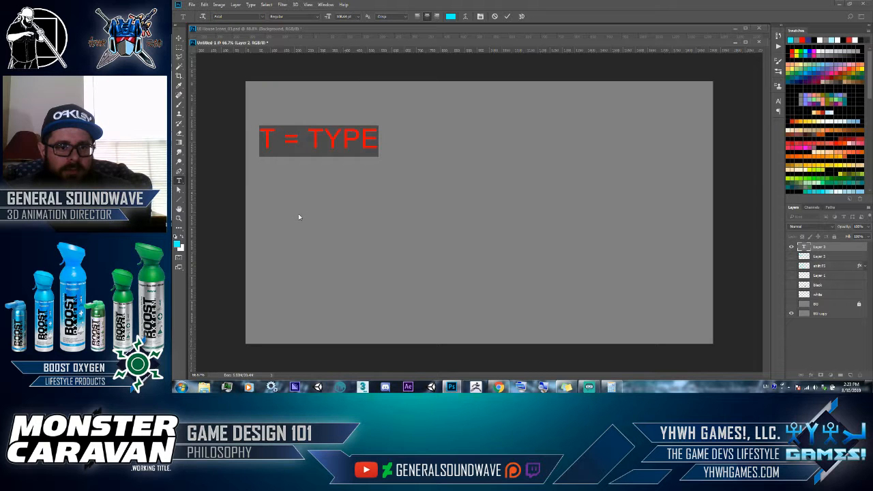
left_click(179, 38)
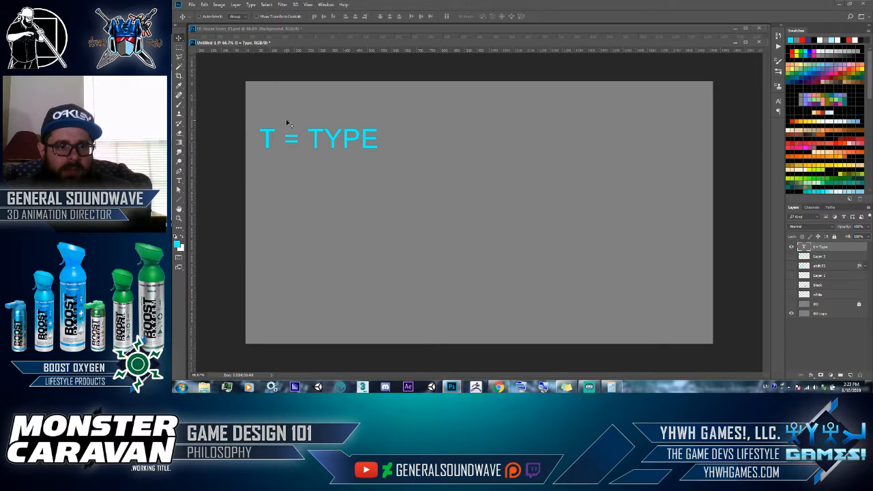
left_click_drag(324, 143, 335, 110)
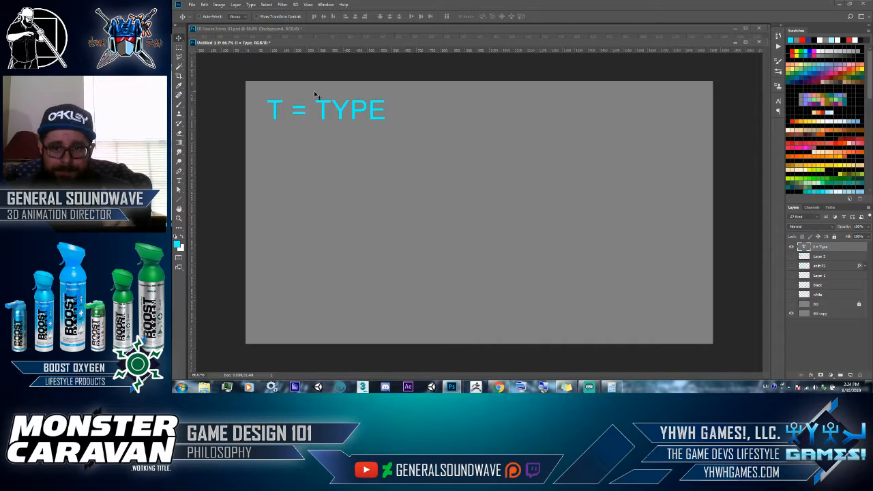
Step: Toggle All Caps on the text layer several times to compare both looks, leaving it switched off
left_click(778, 102)
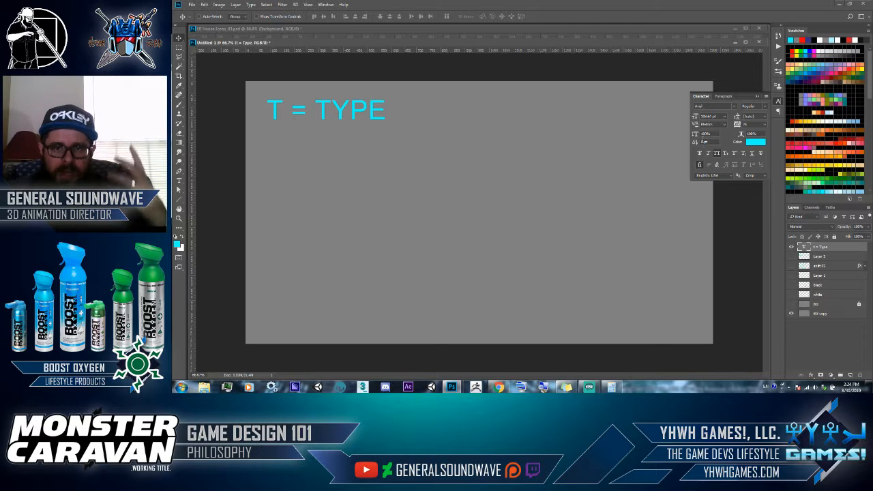
left_click(717, 154)
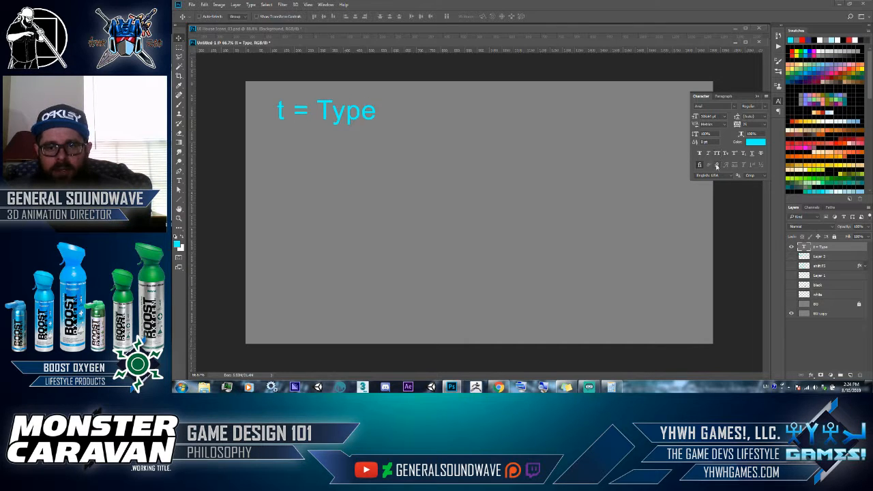
left_click(718, 155)
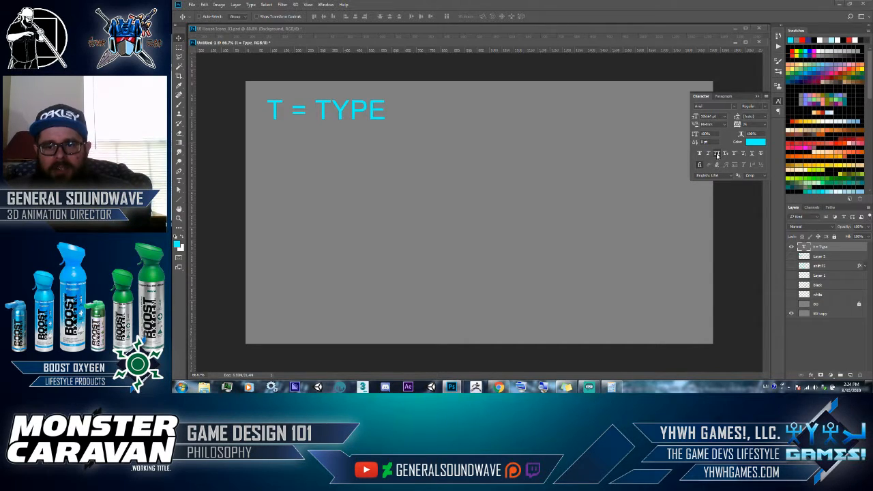
left_click(717, 154)
left_click(717, 154)
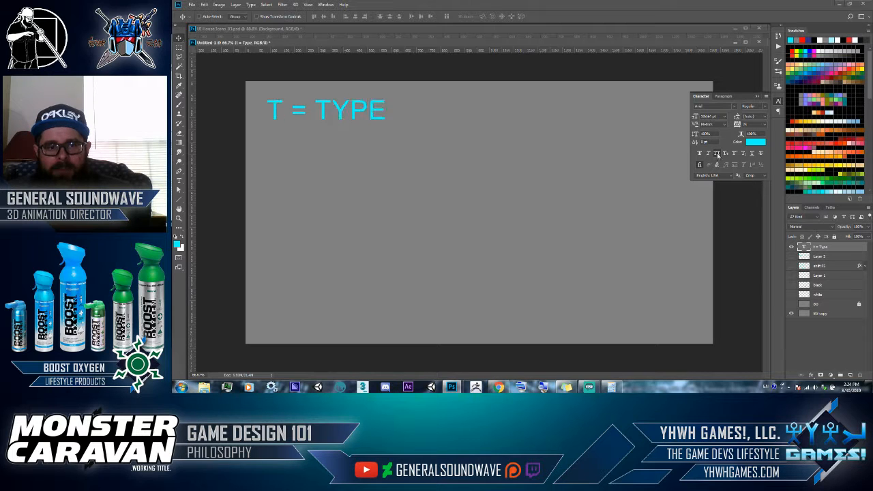
left_click(716, 154)
left_click(717, 154)
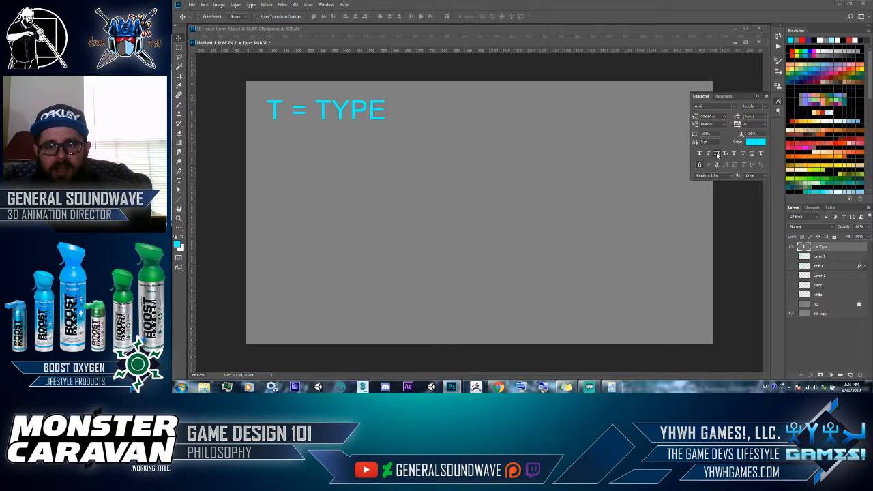
left_click(716, 154)
left_click(778, 102)
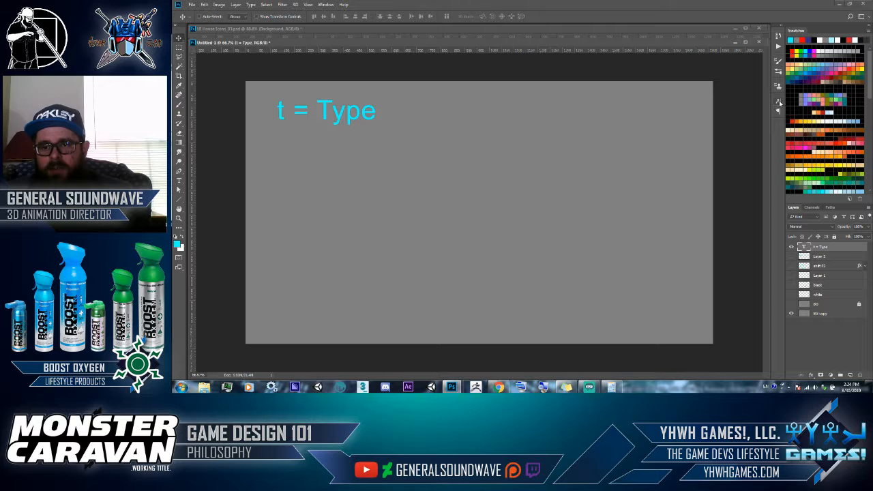
Step: Set the text layer's font size to 12 pt after trying 10 pt
left_click(326, 4)
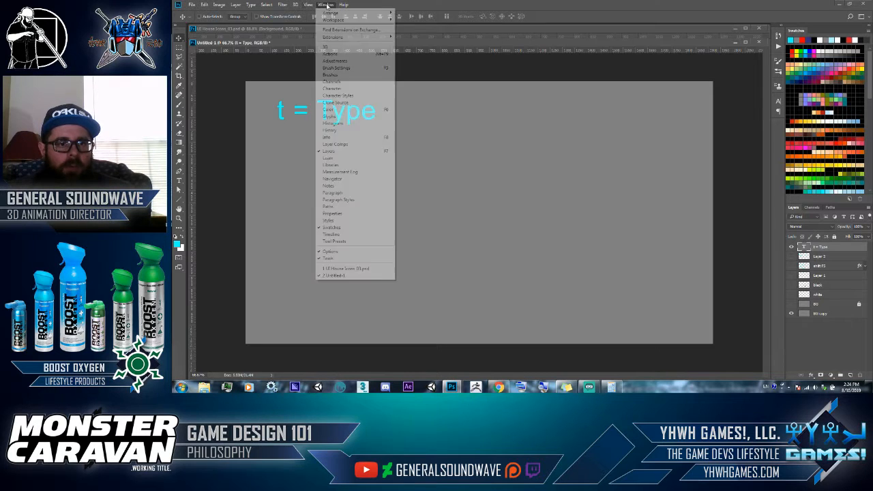
left_click(343, 90)
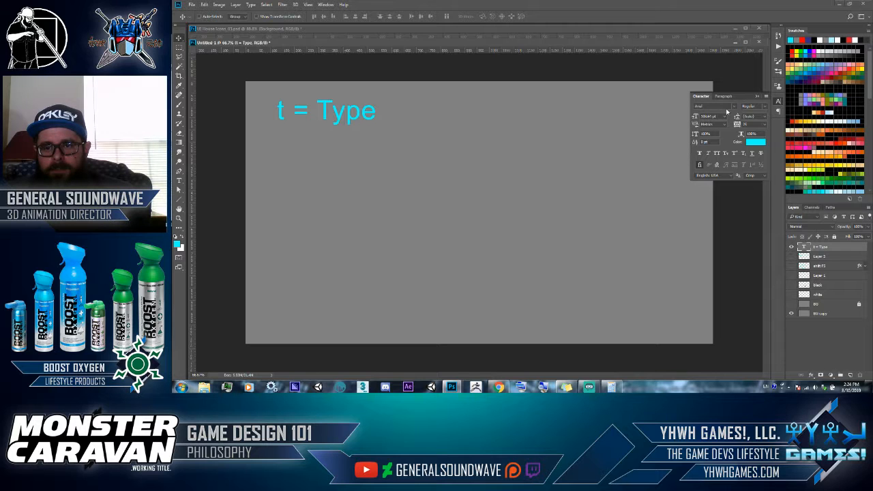
left_click(724, 117)
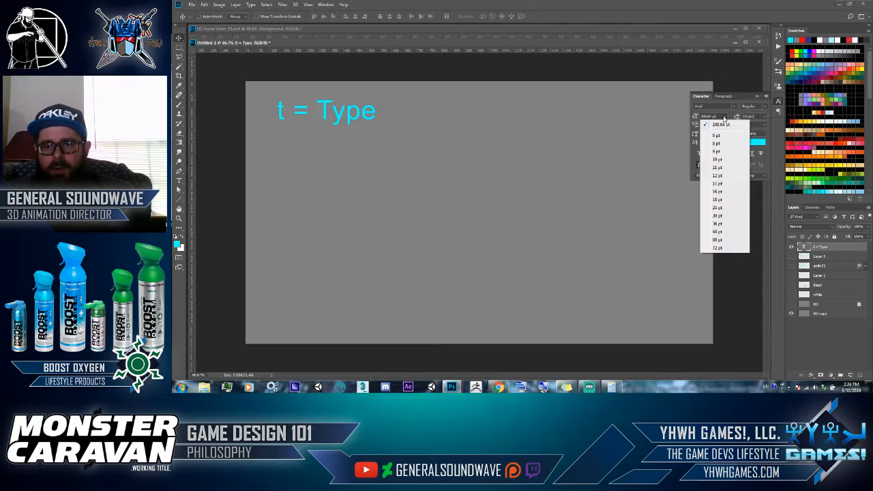
left_click(723, 160)
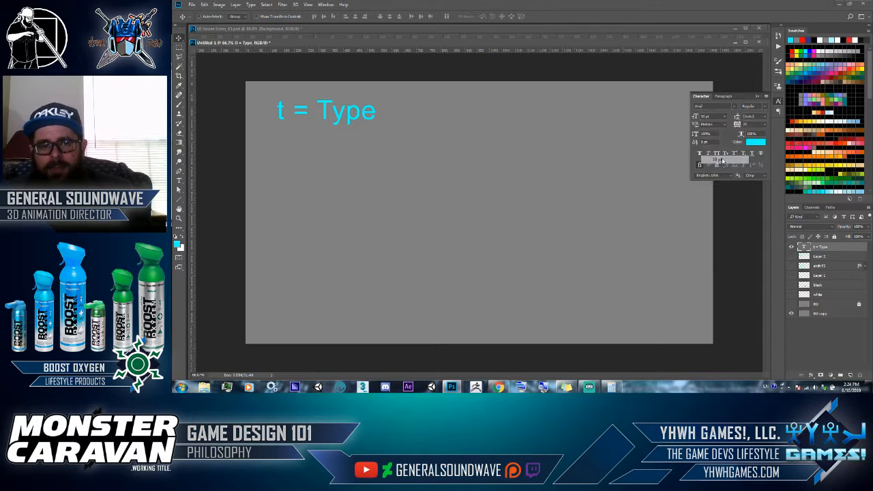
left_click(724, 117)
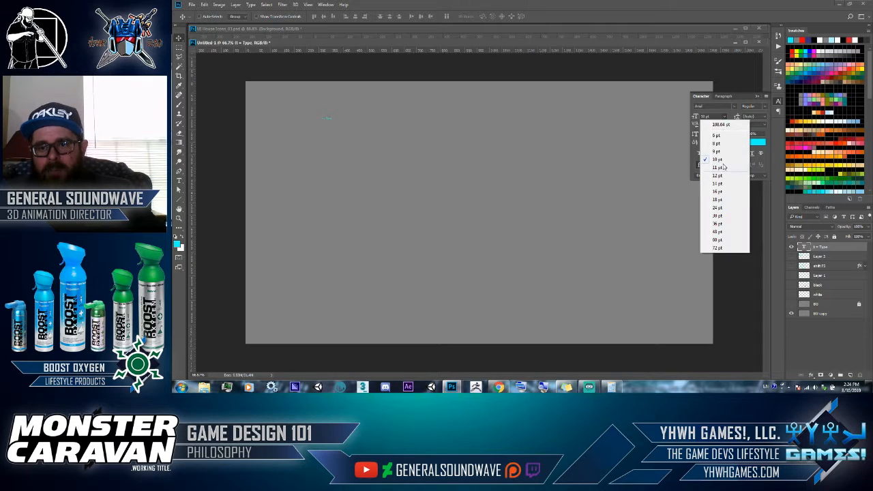
left_click(725, 173)
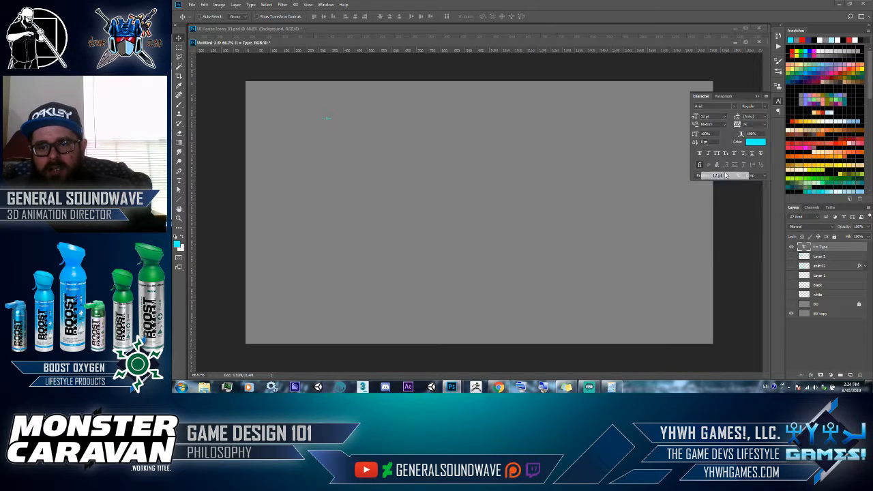
left_click(756, 97)
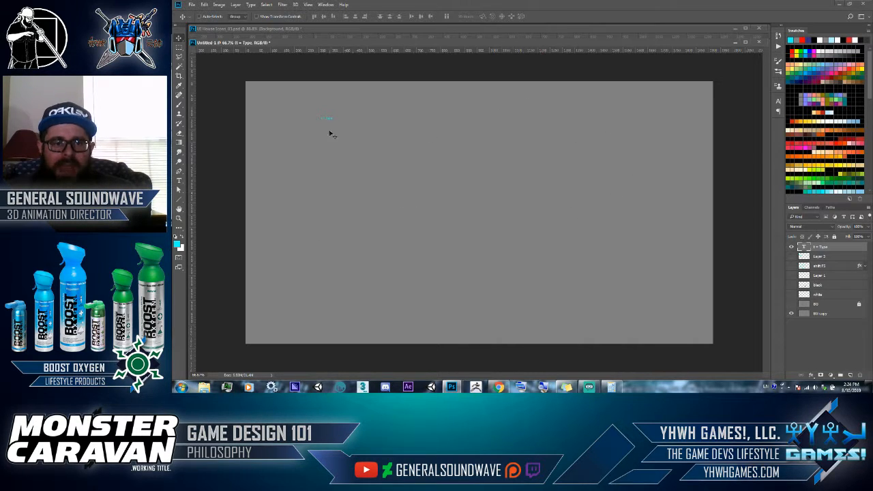
Step: Duplicate the small text just below the original and set the copy's font size to 200 pt
left_click_drag(334, 124, 340, 148)
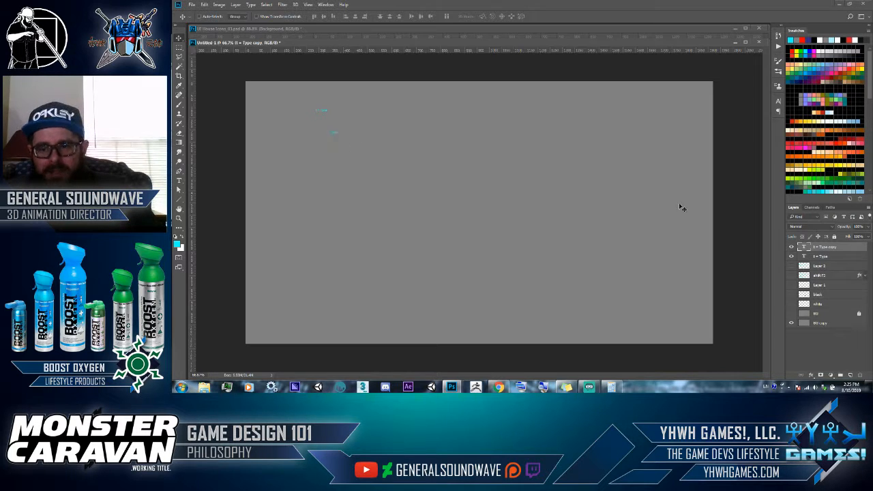
key("ctrl+t")
key("Escape")
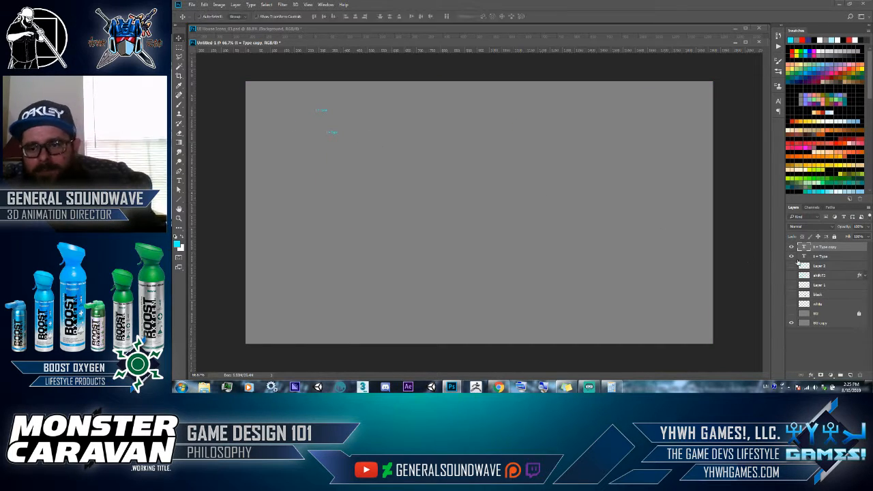
double_click(804, 247)
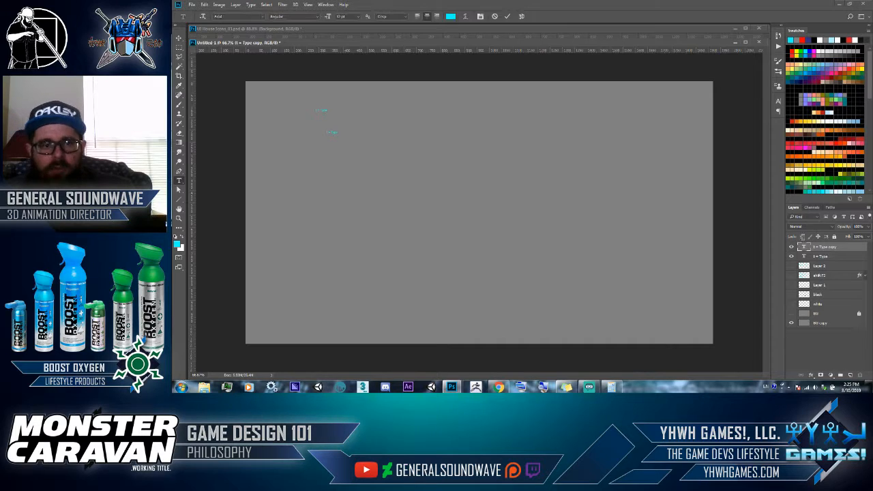
left_click(778, 102)
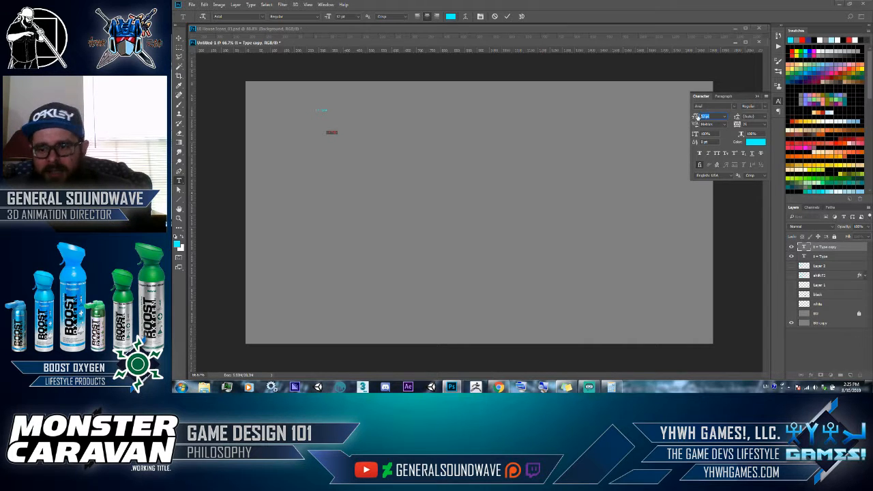
type("200")
key("Return")
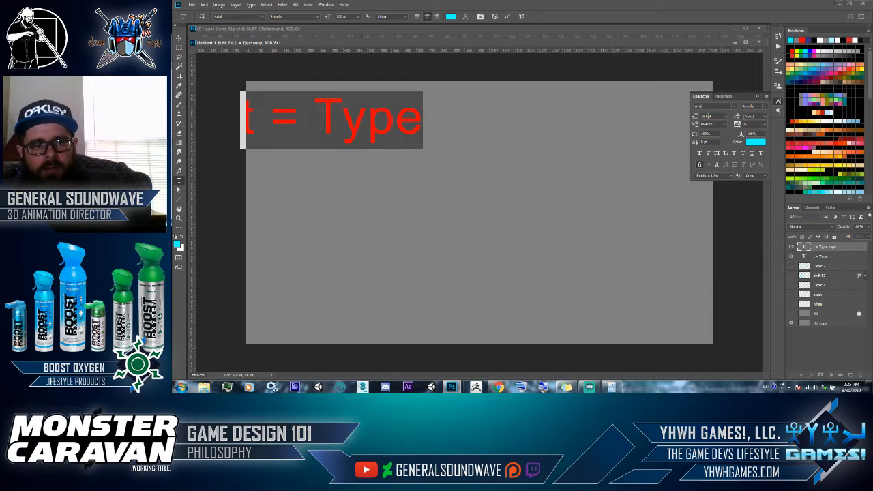
Step: Move the enlarged text copy along the canvas's upper edge so it sits just right of the small text
left_click(179, 38)
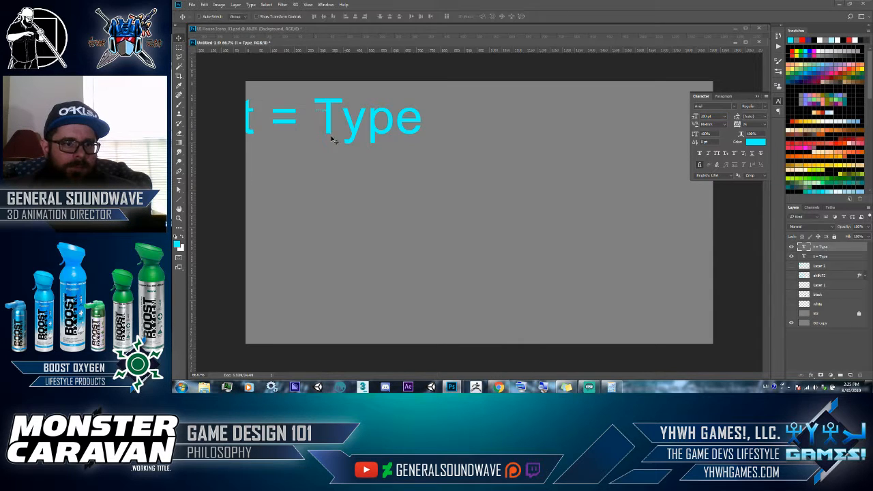
left_click_drag(332, 136, 443, 135)
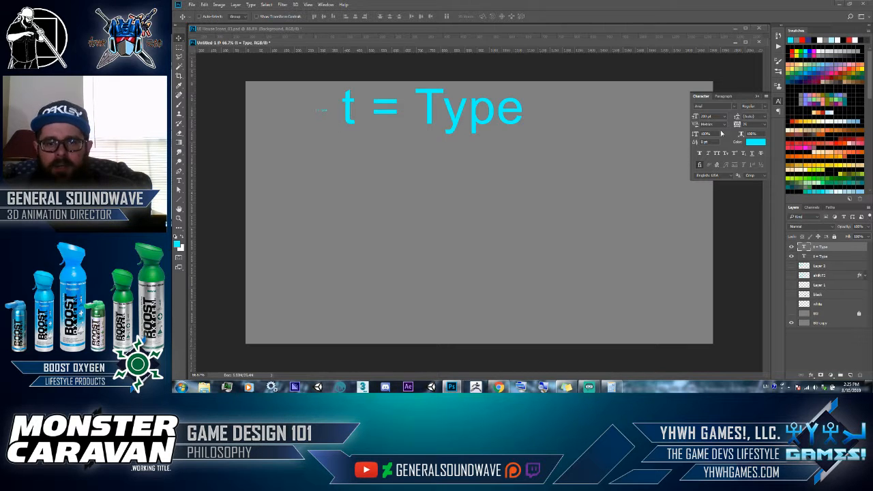
left_click(757, 97)
left_click_drag(525, 144, 516, 143)
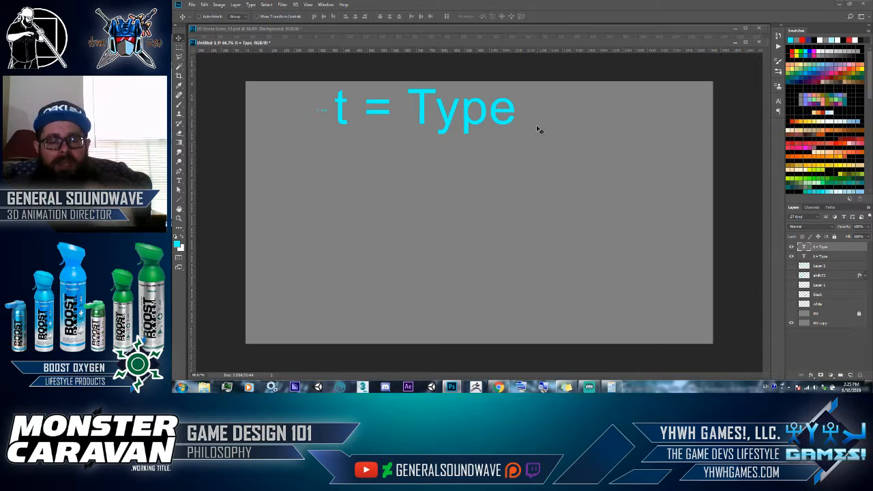
Step: Set the enlarged text copy's font size to 48 pt after trying 24 pt, and commit the text edit
double_click(803, 247)
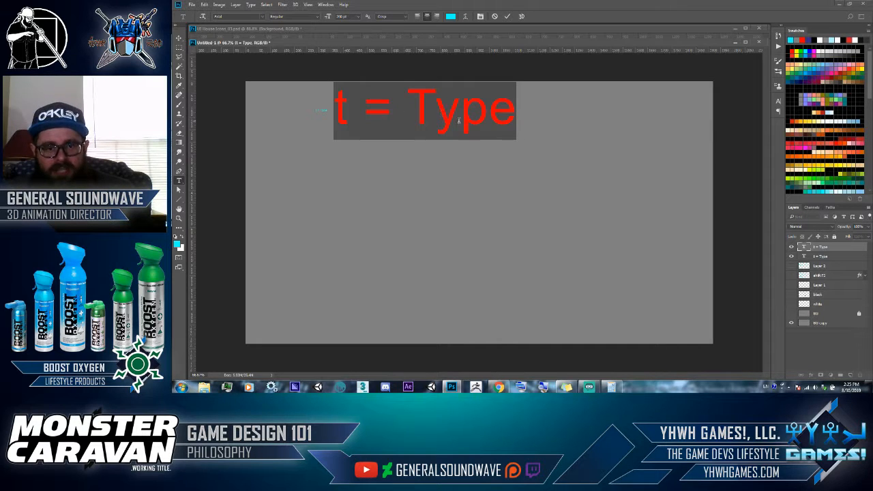
left_click(778, 101)
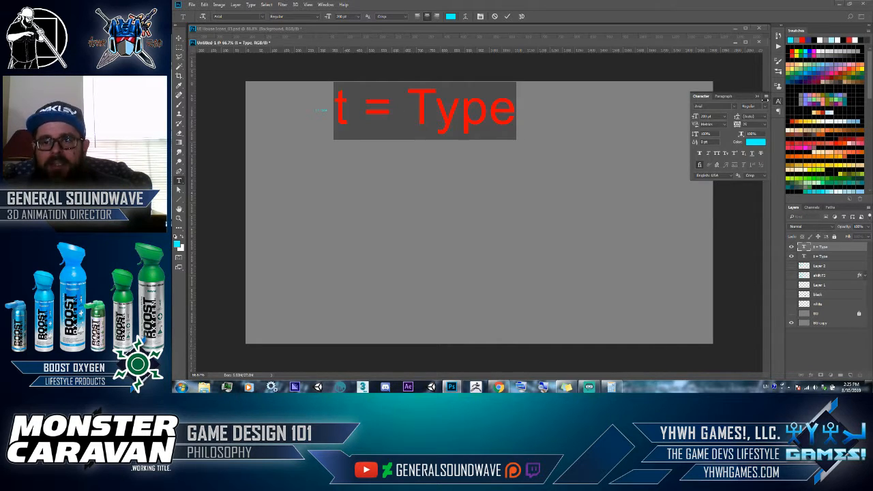
left_click(721, 118)
left_click(717, 204)
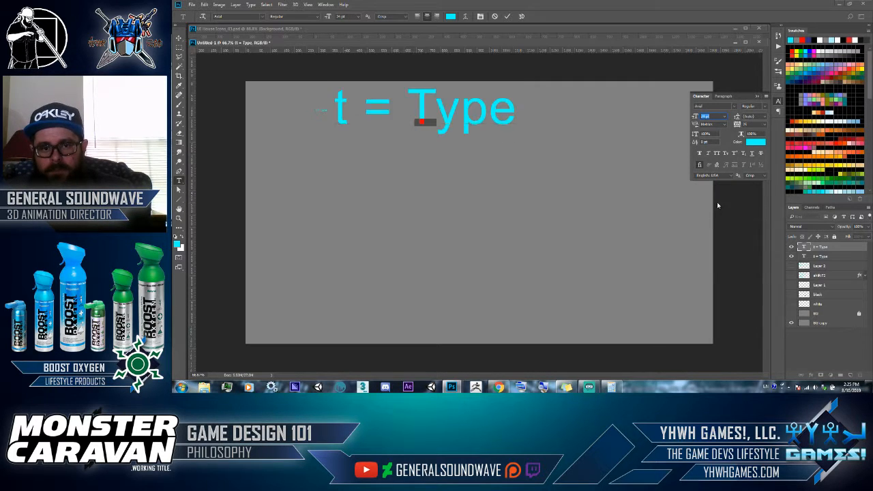
left_click(724, 117)
left_click(723, 232)
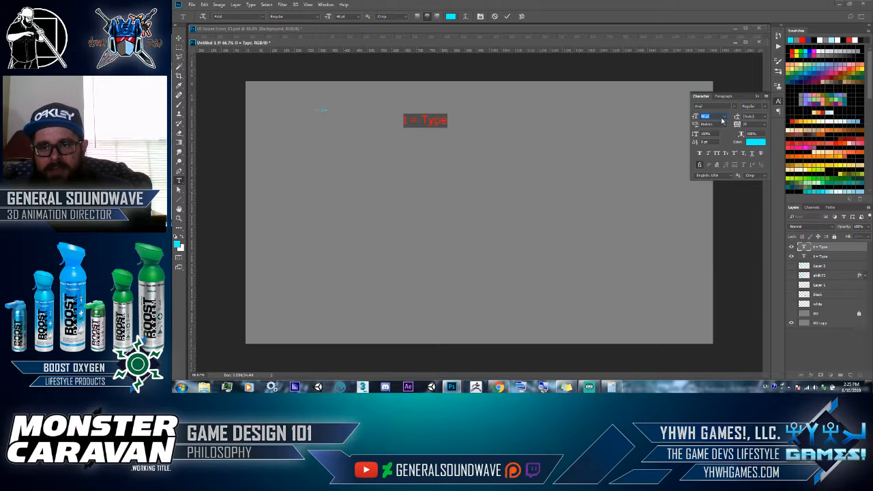
left_click(178, 39)
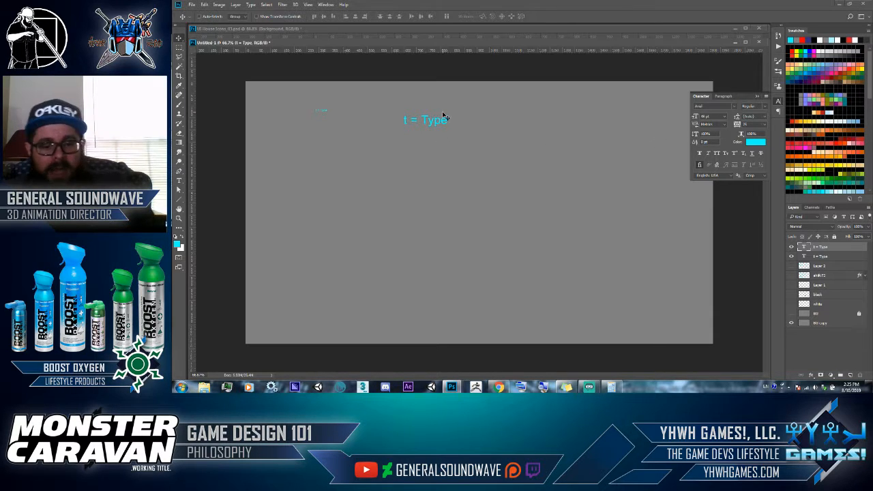
Step: Scale the 48 pt text up to about 340% with Free Transform, apply it, and undo the scaling
key("ctrl+t")
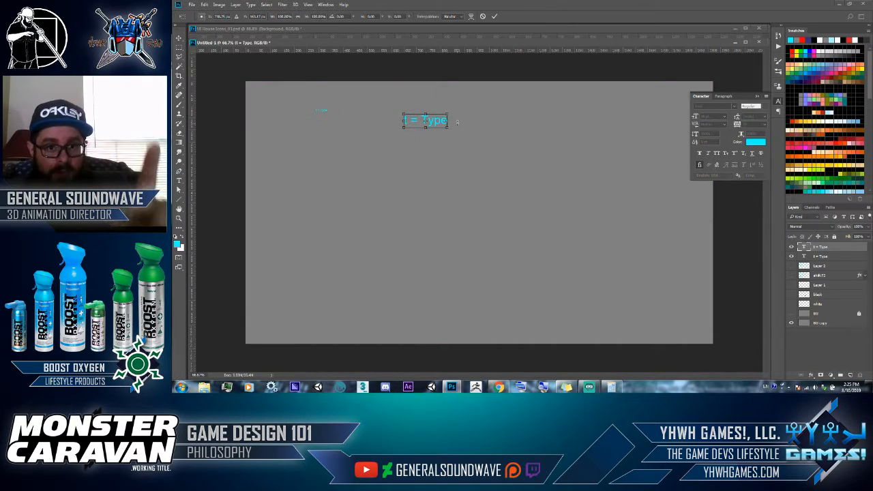
left_click_drag(448, 127, 539, 197)
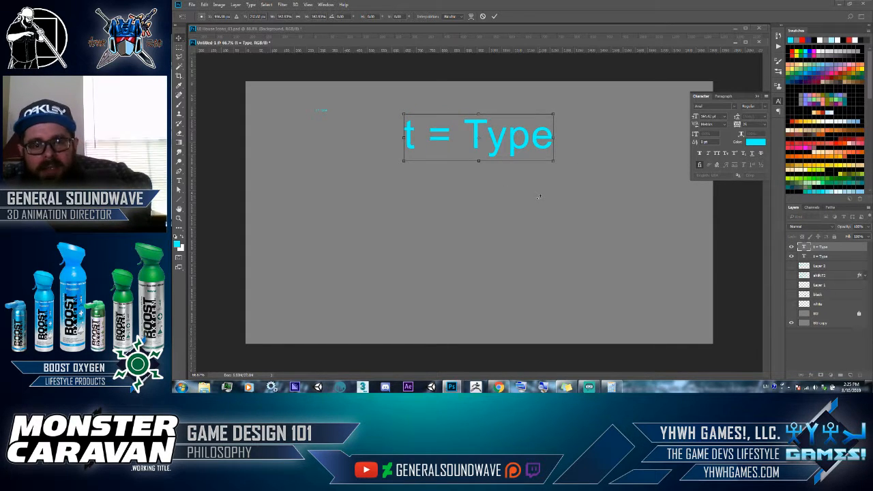
key("Return")
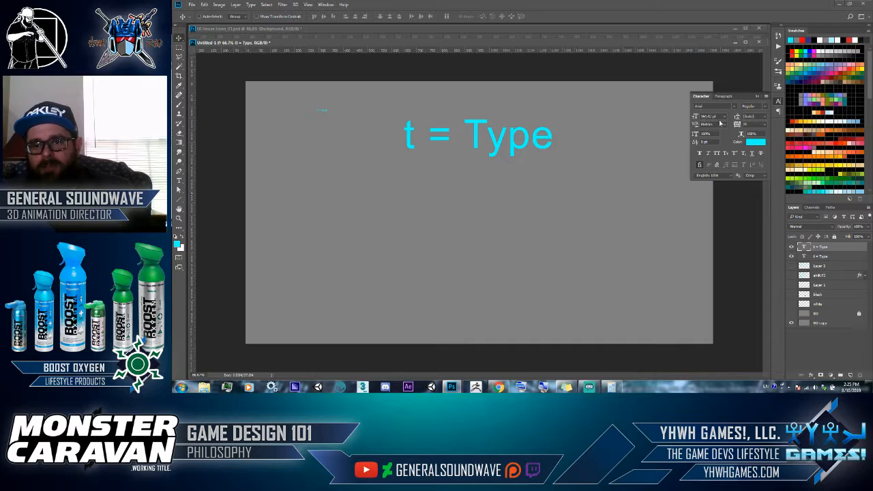
key("ctrl+z")
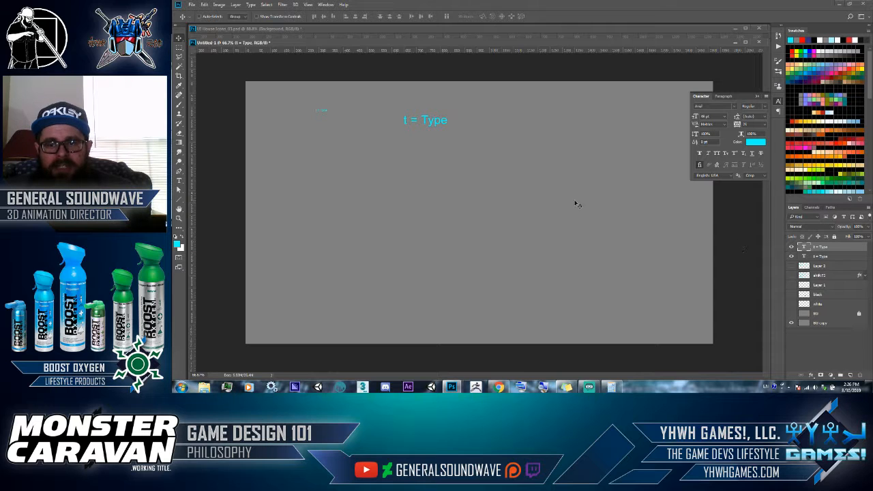
Step: Delete the tiny 12 pt text layer, and duplicate the 48 pt text with the copy placed just right of it
left_click(824, 256)
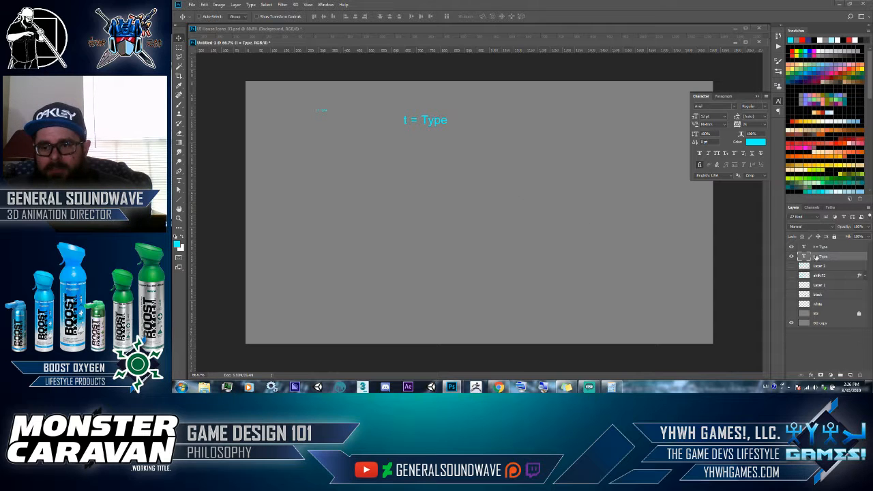
left_click(859, 374)
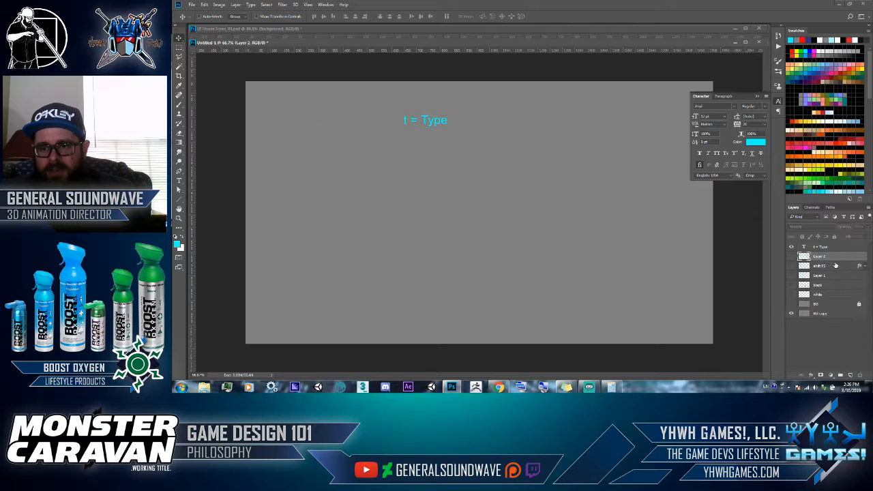
left_click(810, 247)
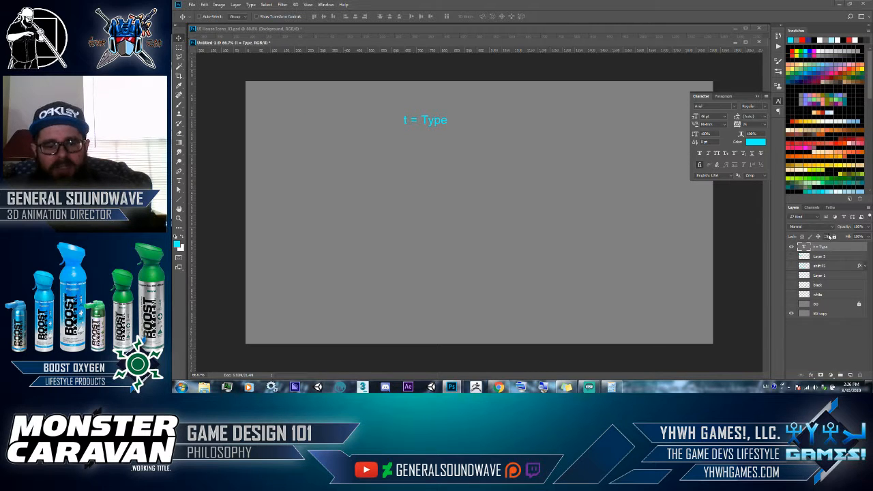
key("ctrl+j")
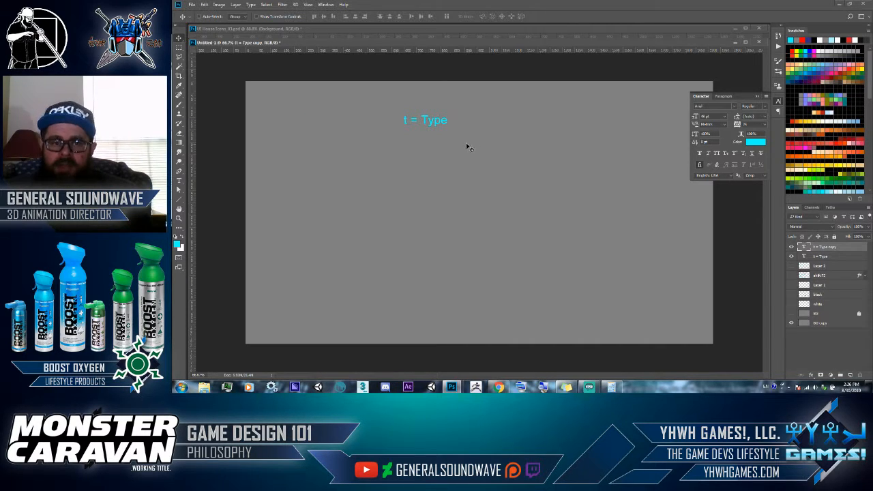
left_click_drag(452, 131, 516, 129)
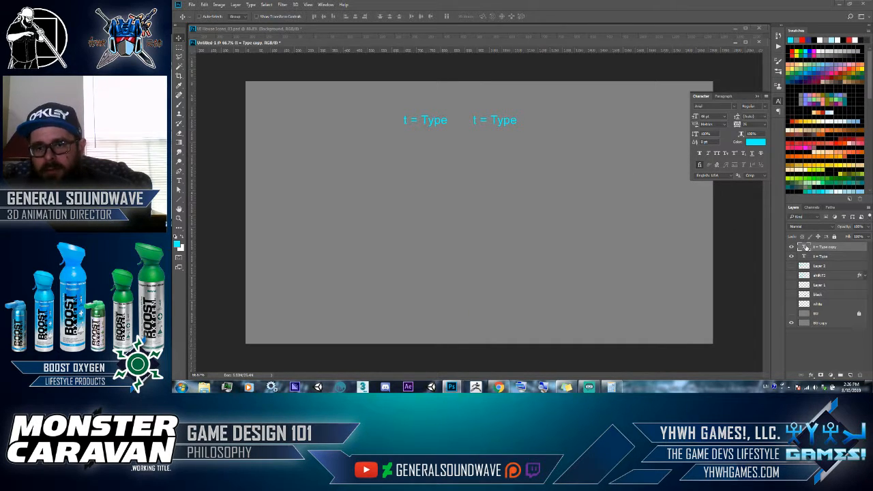
Step: Replace the duplicated text's wording with "Hello World" and commit the edit
double_click(804, 248)
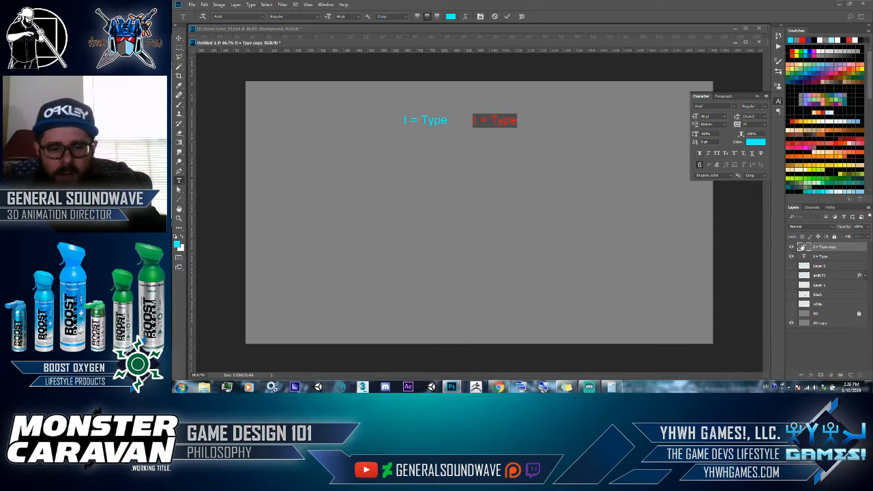
type("Helo")
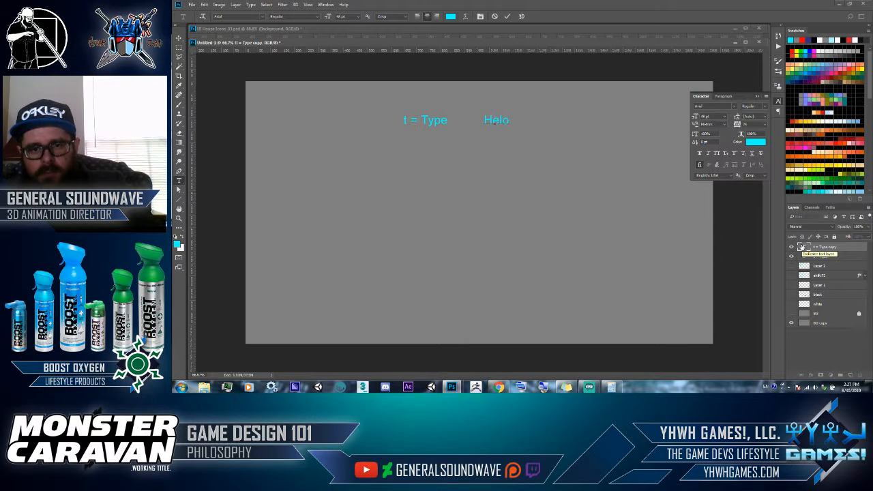
type(" Wo")
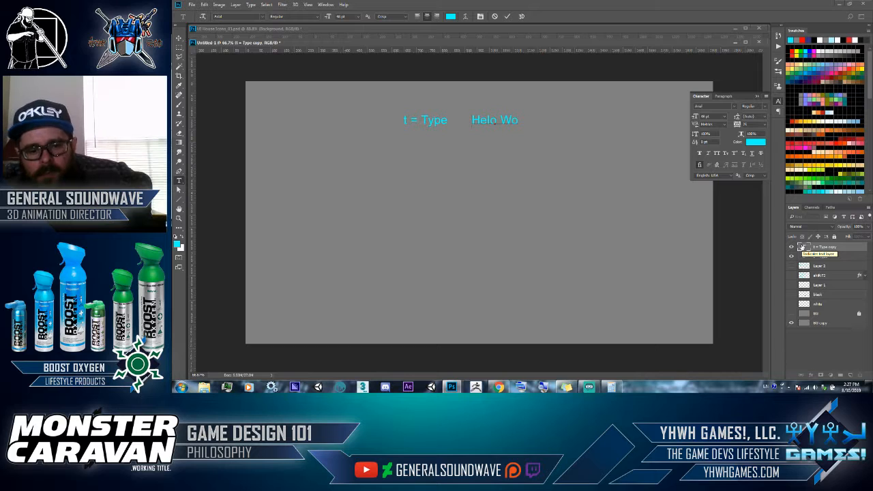
type("rld")
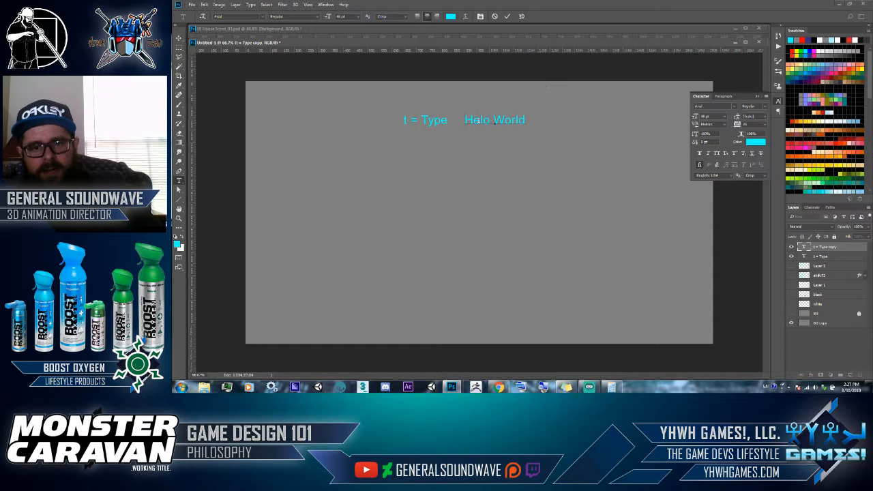
type("l")
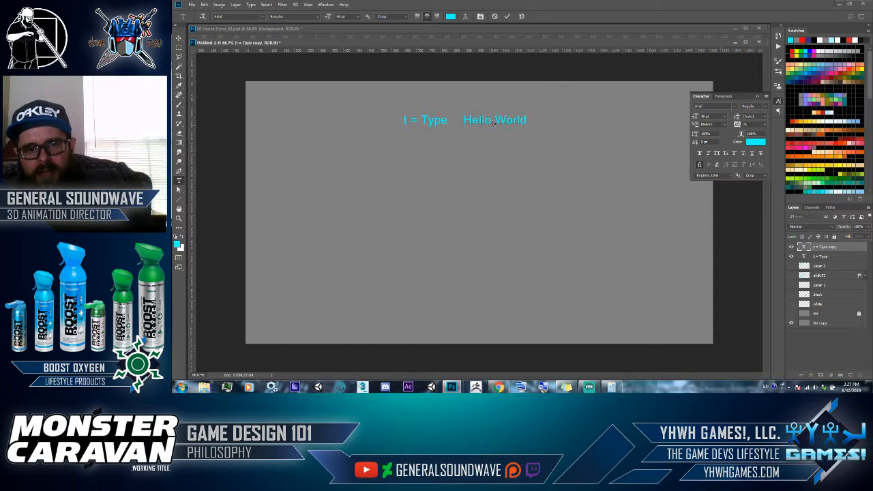
left_click(179, 38)
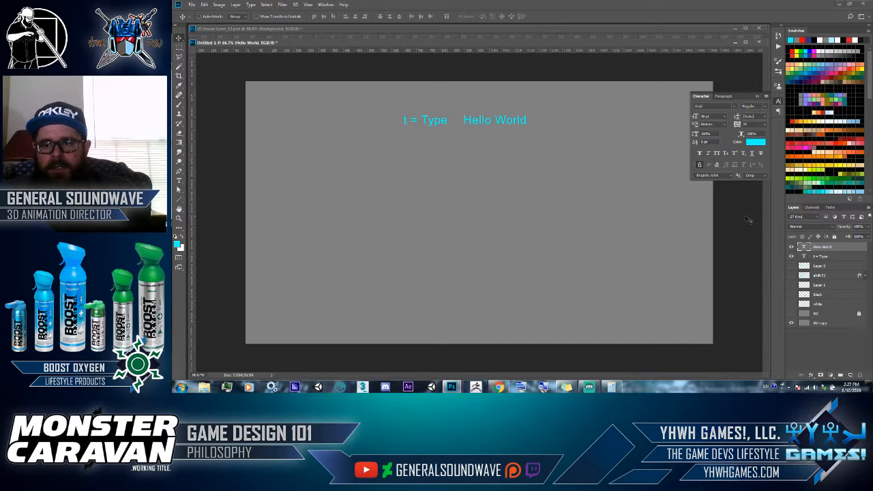
Step: Go through the non-text layers below the two text layers, ending with the shift F5 layer selected
left_click(821, 266)
left_click(819, 285)
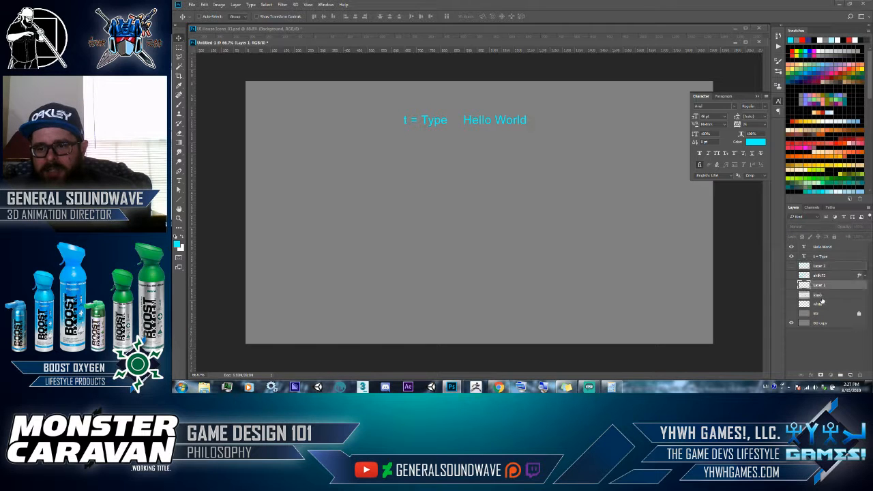
left_click(819, 294)
left_click(821, 304)
left_click(822, 286)
left_click(822, 276)
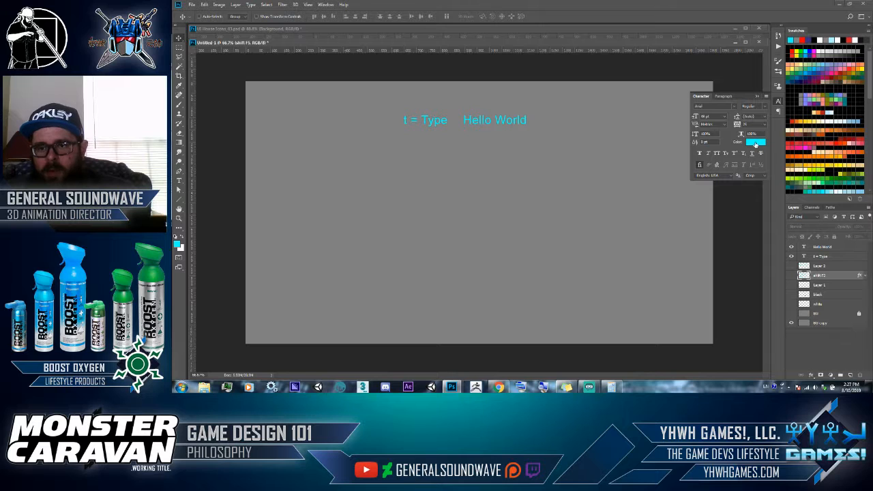
Step: Set the foreground color to bright cyan #48e8e8 after trying a dark gray-teal, with the non-text layer still selected
left_click(178, 245)
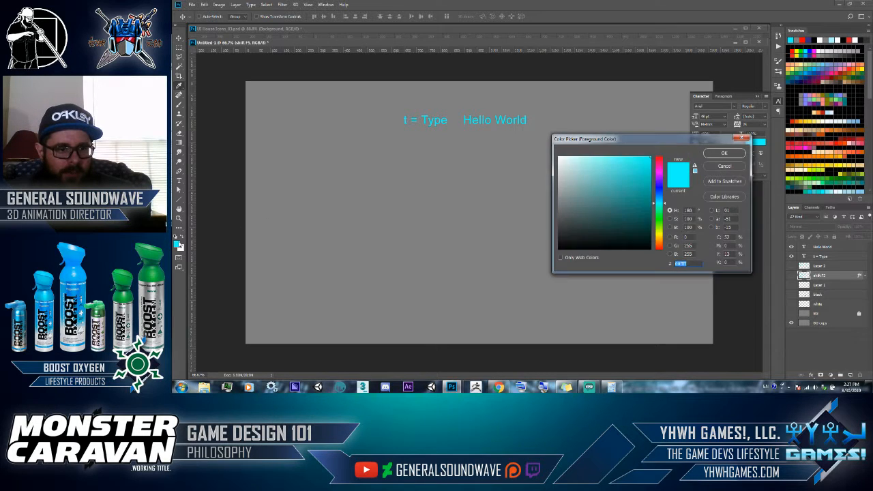
mouse_move(606, 216)
left_mouse_down()
mouse_move(607, 205)
mouse_move(596, 217)
left_mouse_up()
left_click_drag(655, 142, 606, 134)
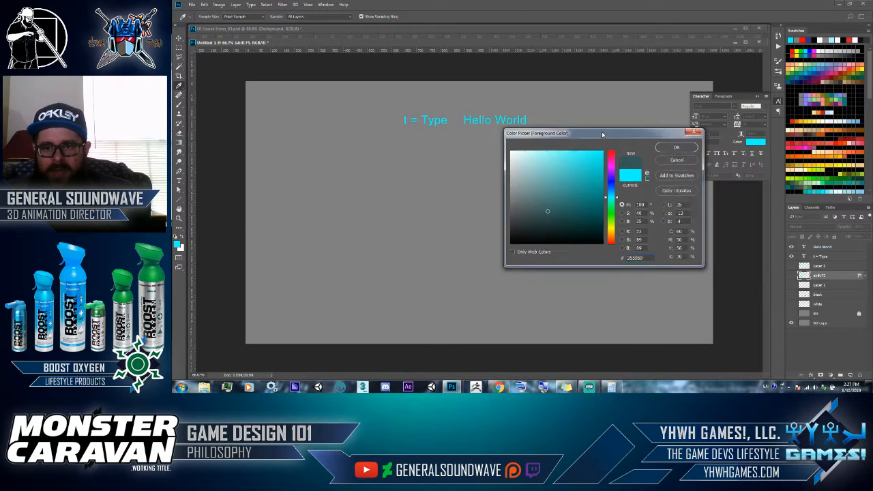
left_click(536, 217)
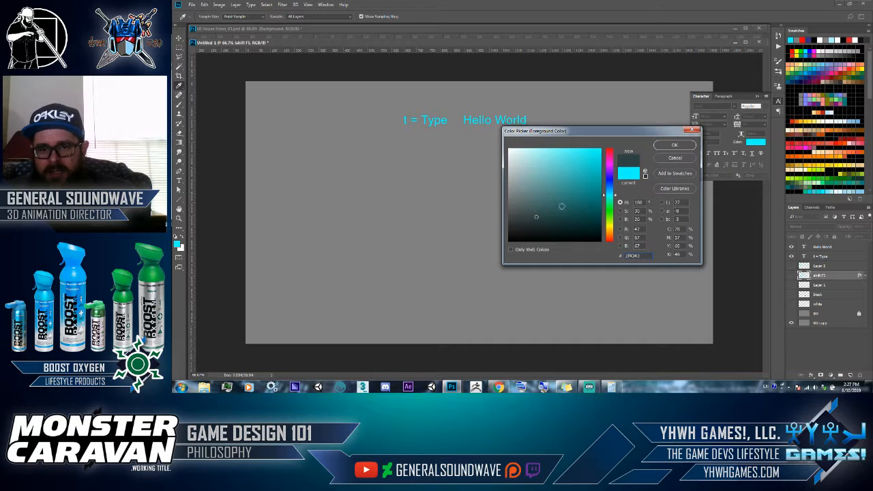
left_click(543, 212)
left_click(673, 146)
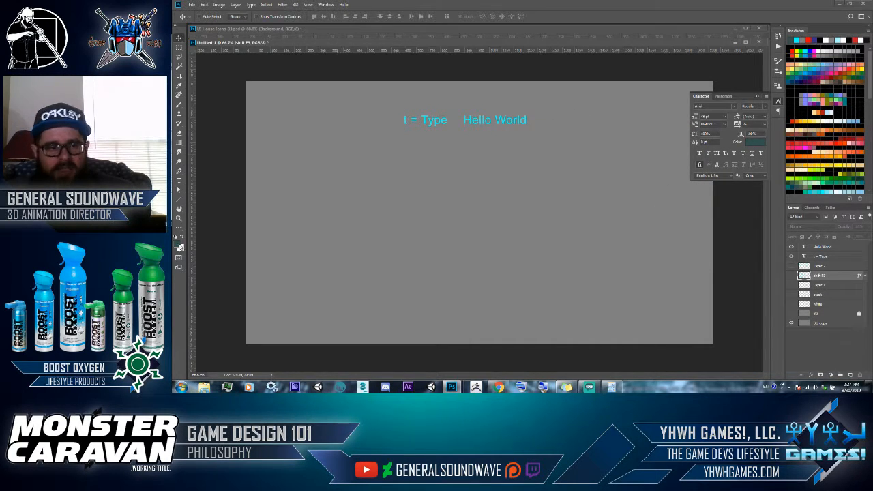
left_click(180, 247)
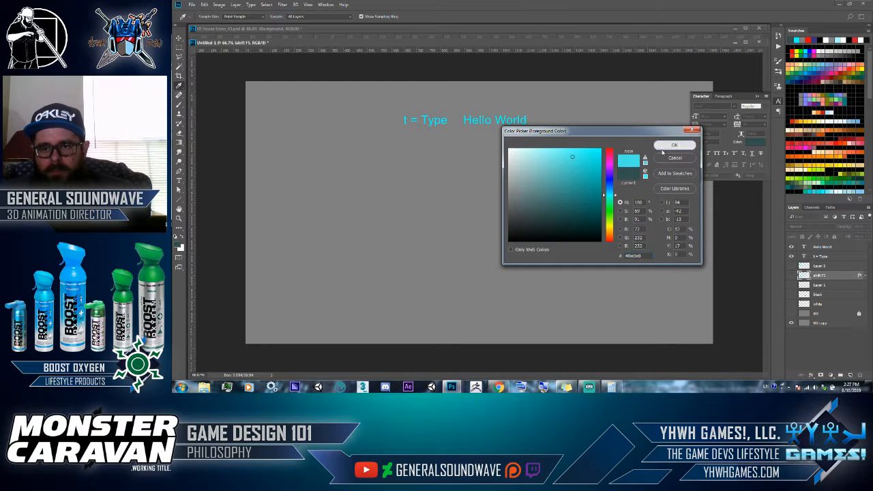
left_click(663, 146)
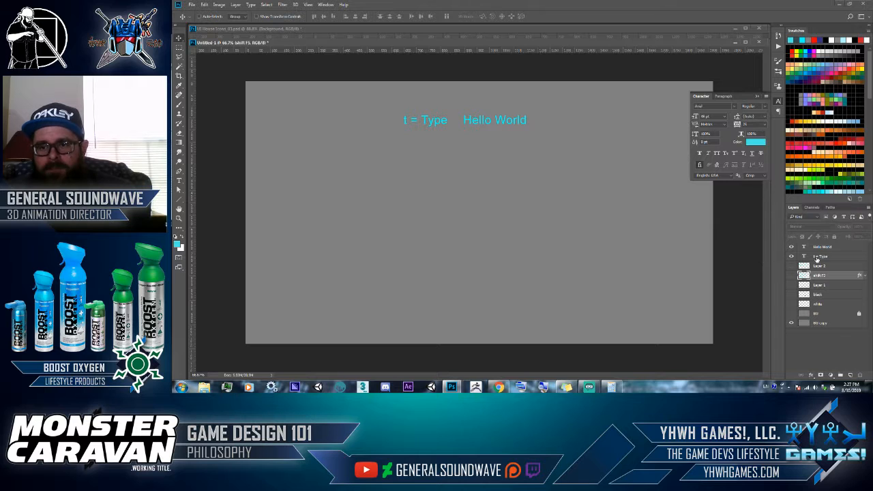
Step: Change the Hello World layer's text color to dark teal #135656 after trying other teal shades
left_click(820, 248)
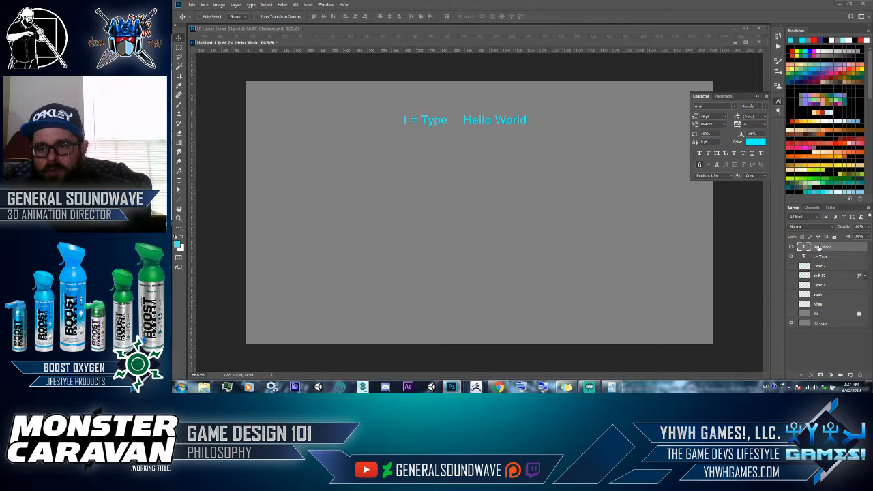
left_click(755, 144)
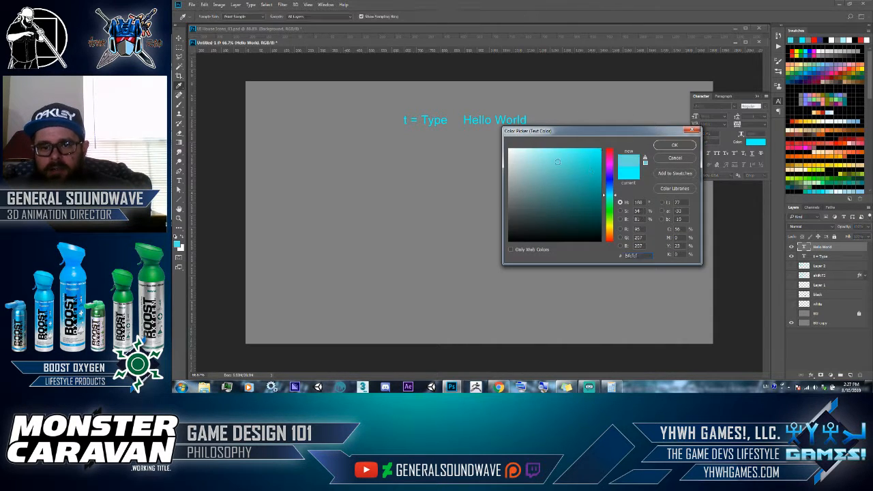
left_click(534, 197)
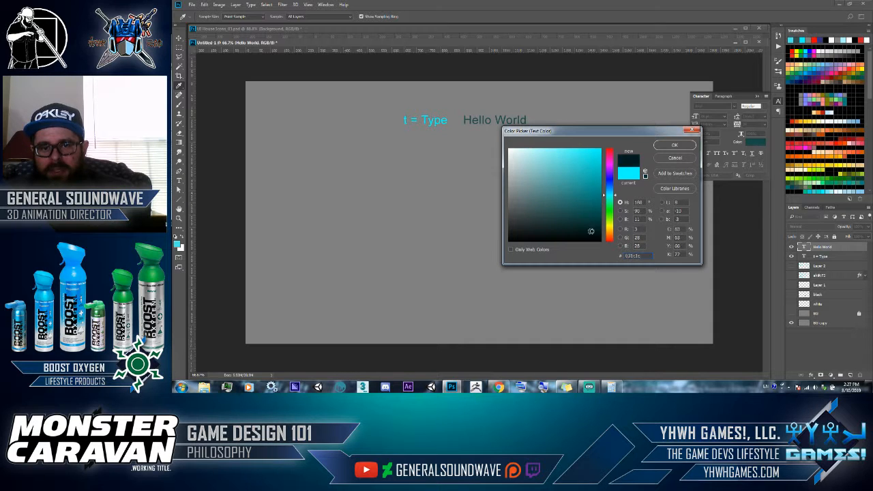
left_click(543, 179)
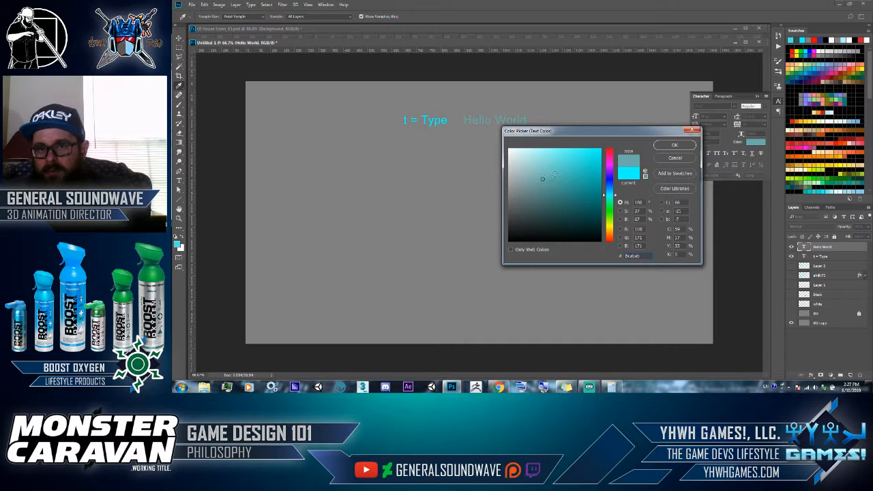
mouse_move(543, 179)
left_mouse_down()
mouse_move(532, 175)
mouse_move(547, 164)
mouse_move(555, 188)
mouse_move(580, 210)
left_mouse_up()
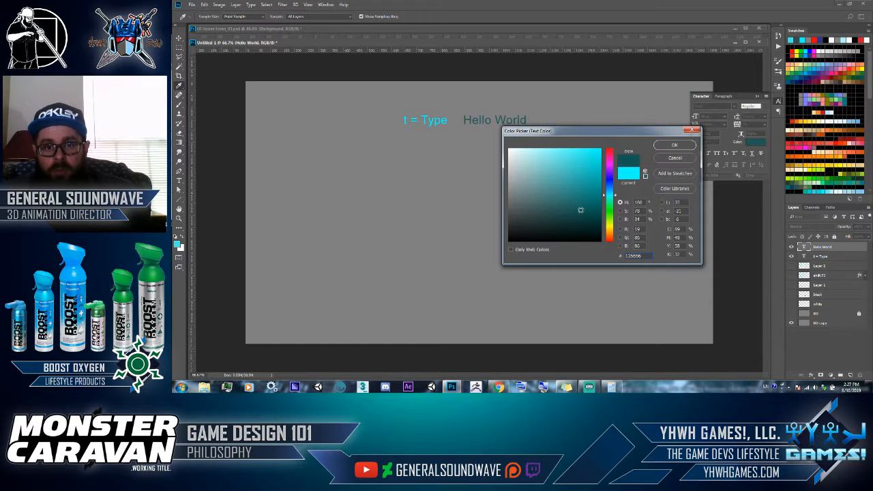
left_click(673, 146)
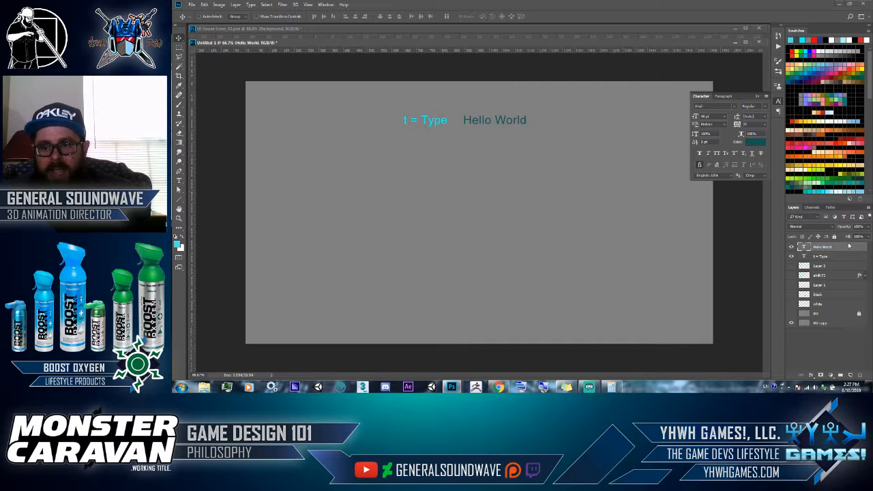
Step: Move the Hello World text so it overlaps the last letters of the "t = Type" text
left_click_drag(460, 150, 501, 159)
key("z")
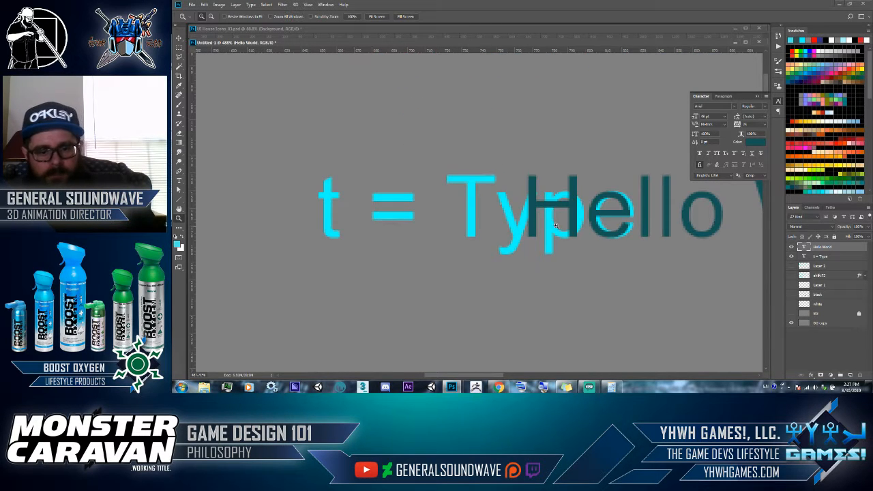
Step: Nudge the Hello World text slightly right and up, and place the t = Type layer above the Hello World layer
key("v")
left_click_drag(569, 223, 588, 224)
left_click_drag(826, 257, 827, 246)
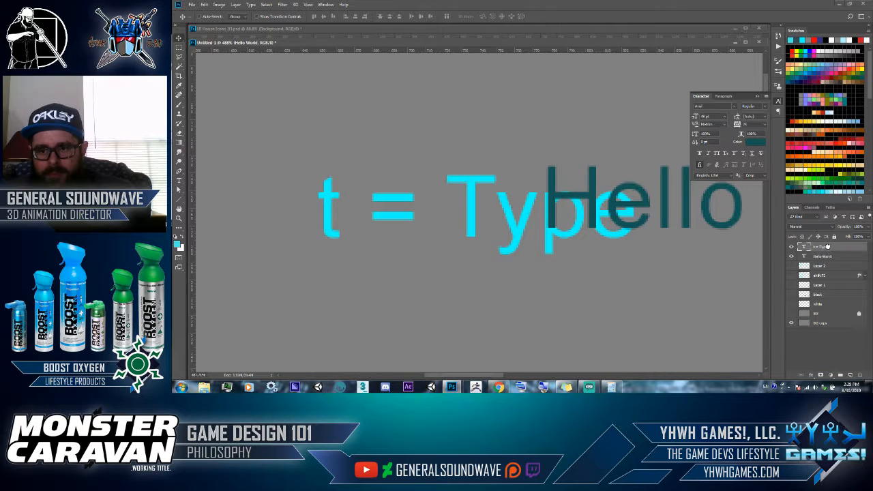
Step: Move the t = Type text clear of the overlap so it sits just left of the word Hello, and close the character settings
left_click_drag(653, 259, 580, 236)
left_click_drag(594, 286, 631, 268)
left_click_drag(622, 228, 680, 263)
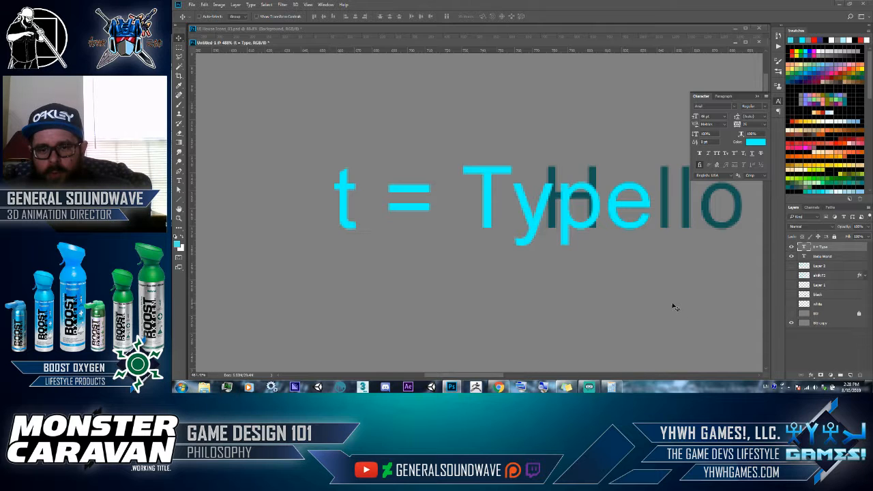
left_click(756, 97)
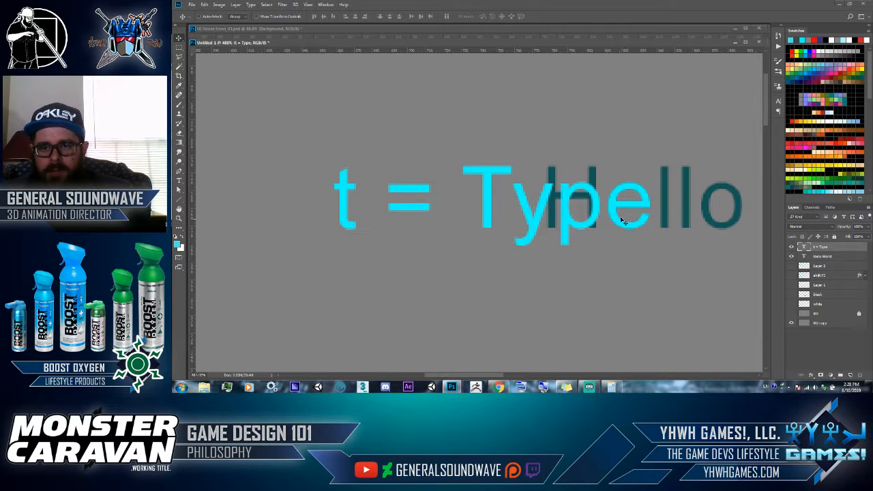
left_click_drag(623, 231, 516, 224)
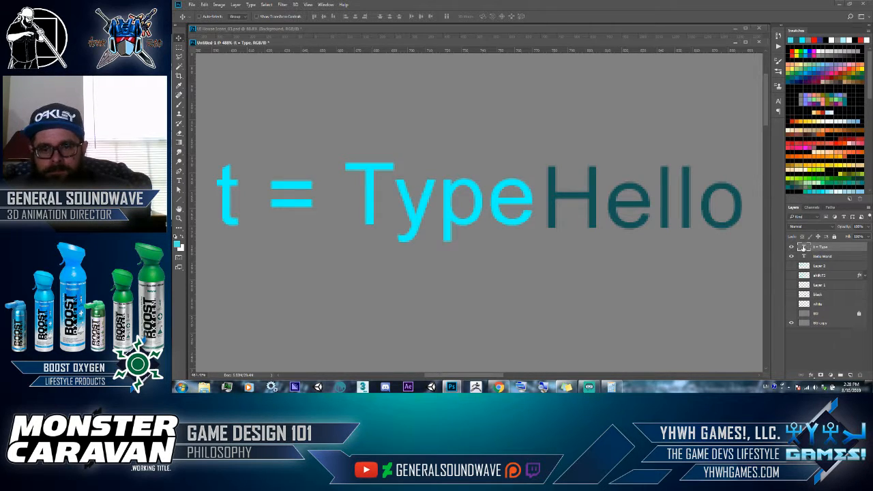
Step: Change only the letters "ype" to the Algerian font and move the t = Type text up and left of Hello
mouse_move(485, 374)
left_mouse_down()
mouse_move(466, 371)
mouse_move(474, 367)
left_mouse_up()
double_click(805, 247)
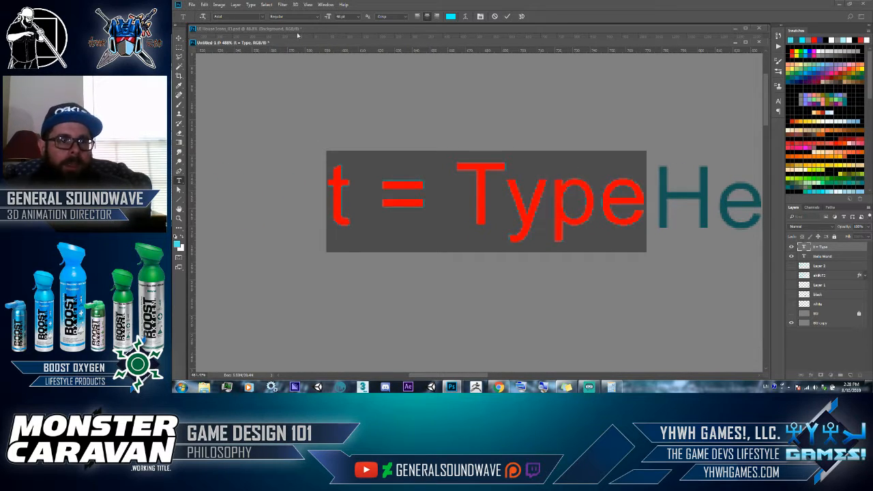
left_click(261, 16)
left_click(262, 17)
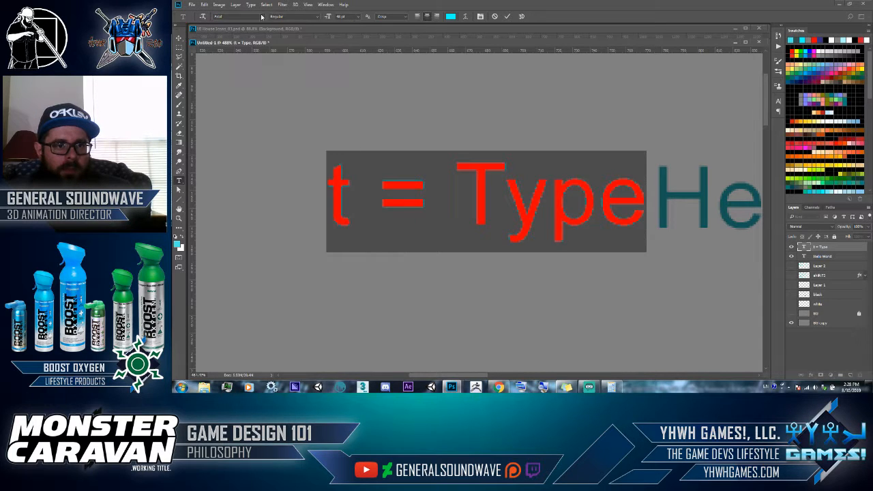
left_click(471, 196)
left_click_drag(512, 196, 630, 205)
left_click(502, 201)
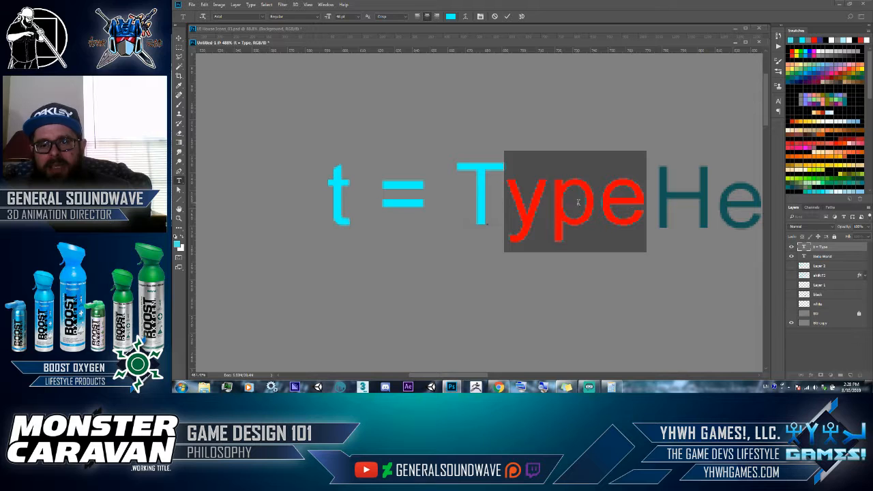
left_click(261, 16)
left_click(253, 175)
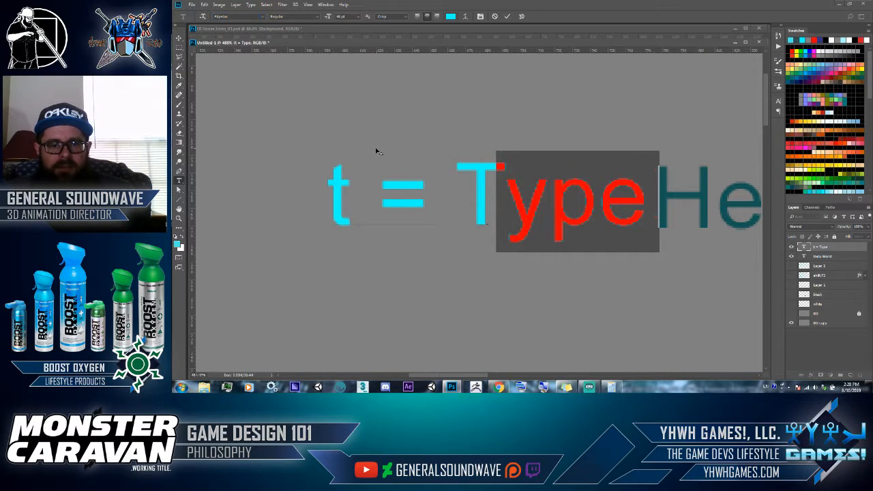
left_click(179, 38)
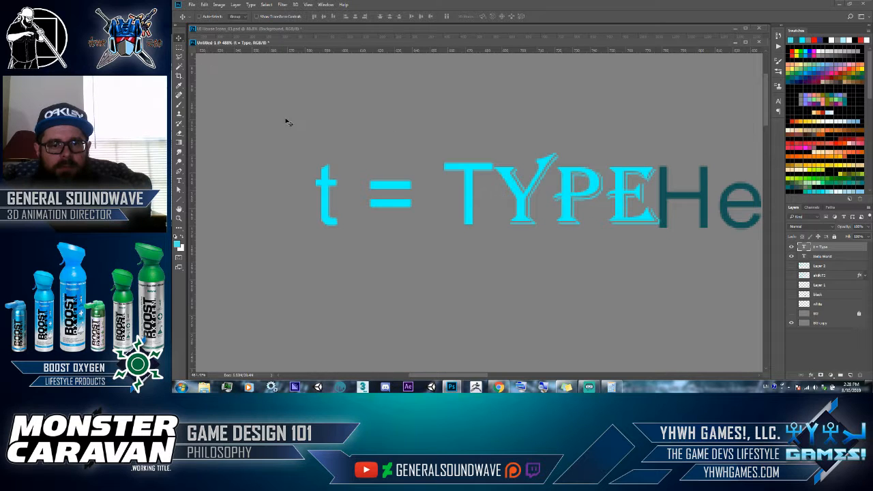
left_click_drag(549, 199, 535, 169)
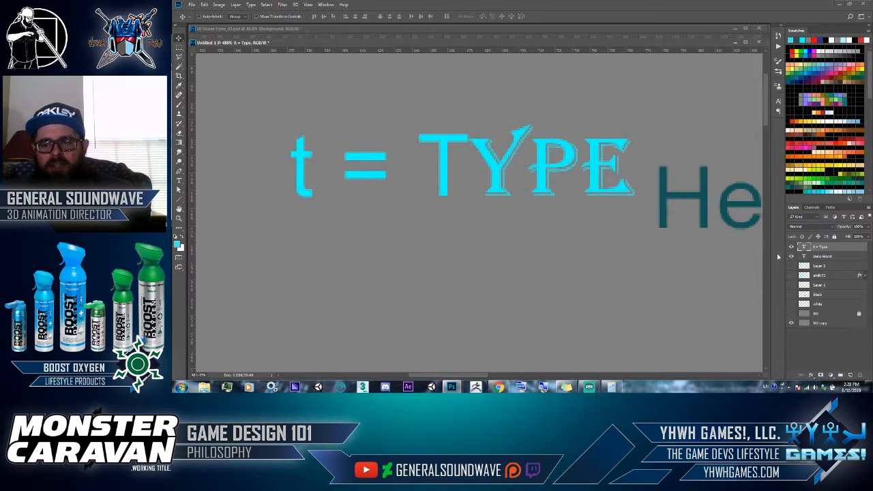
Step: Set the whole t = Type text to the Bank Gothic BT font and move it higher on the canvas
double_click(800, 249)
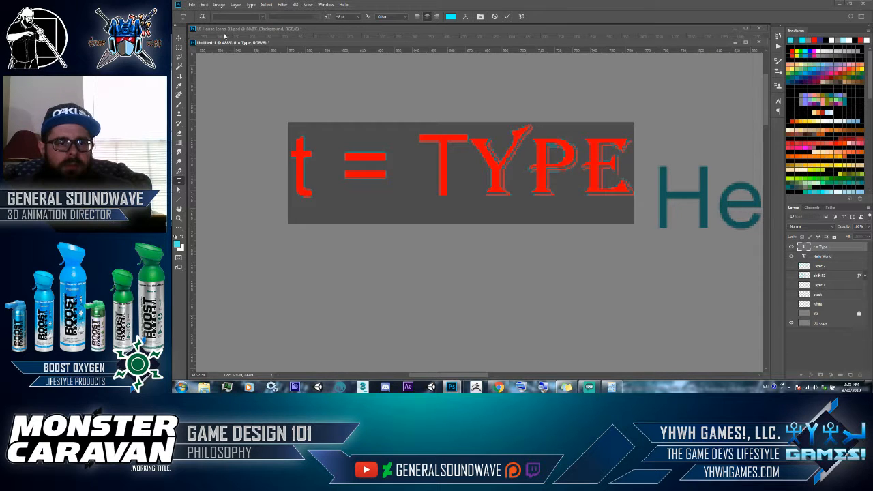
left_click(262, 17)
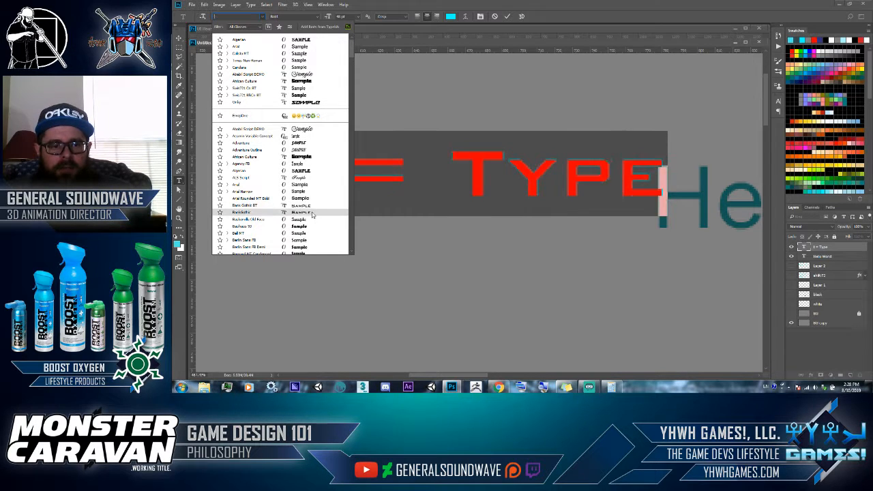
left_click(247, 203)
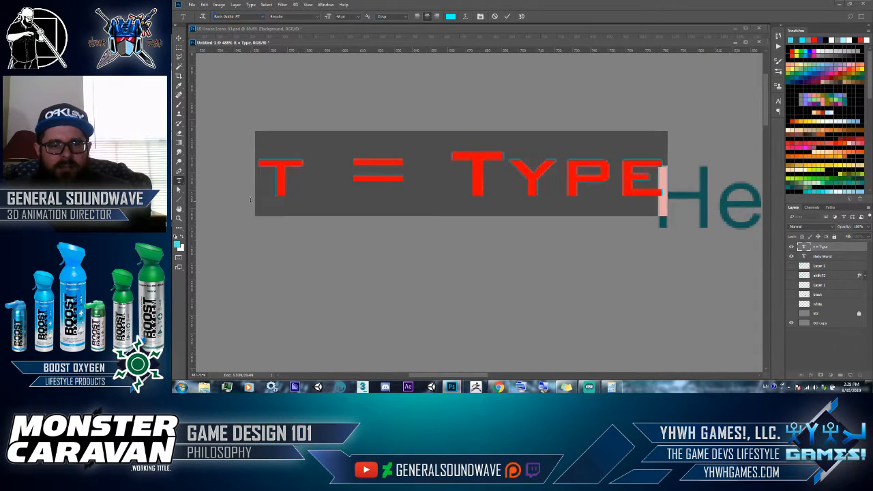
left_click(179, 38)
left_click_drag(398, 180, 432, 152)
left_click_drag(428, 375, 432, 353)
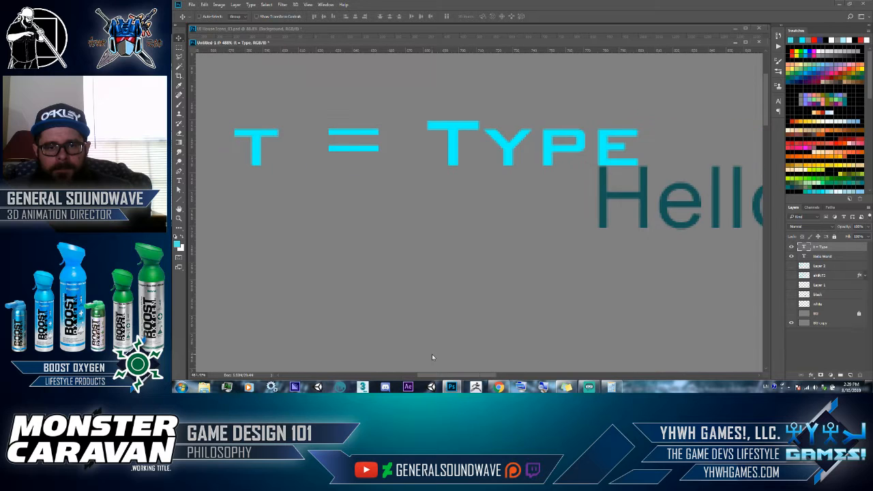
Step: Apply strikethrough and underline to the t = Type text, try subscript, superscript and small caps, and end with all caps
double_click(804, 247)
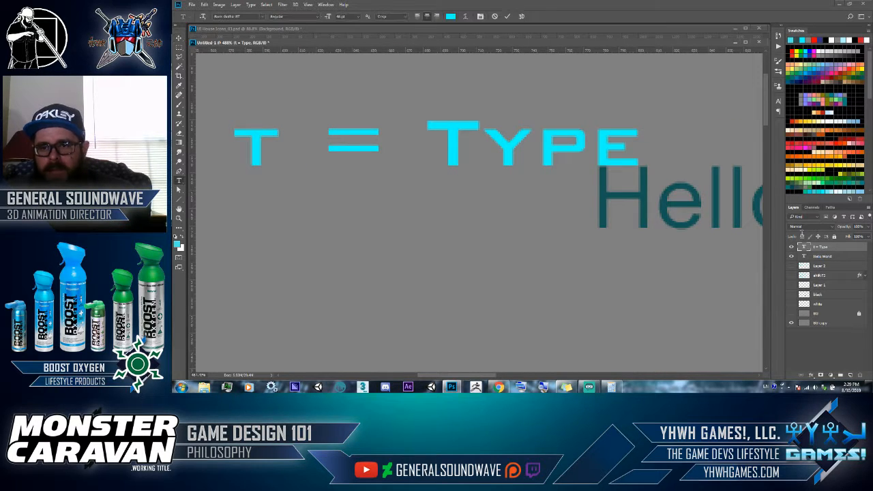
left_click(778, 101)
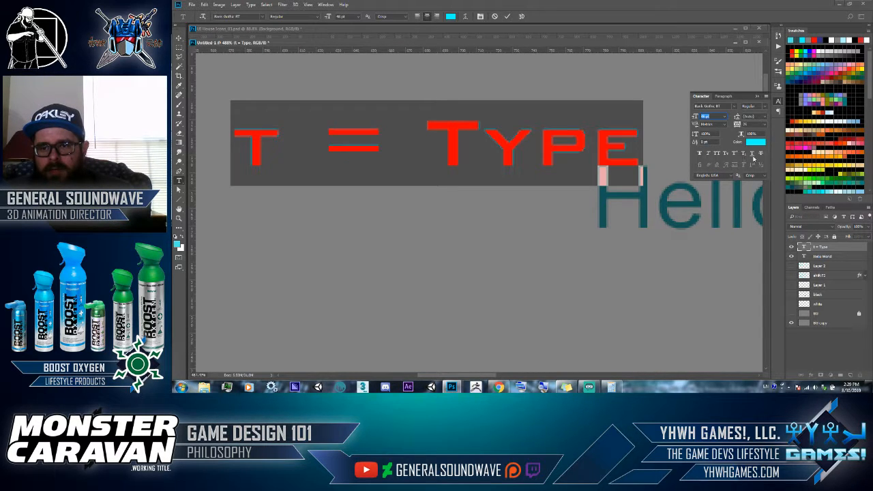
left_click(760, 153)
left_click(752, 153)
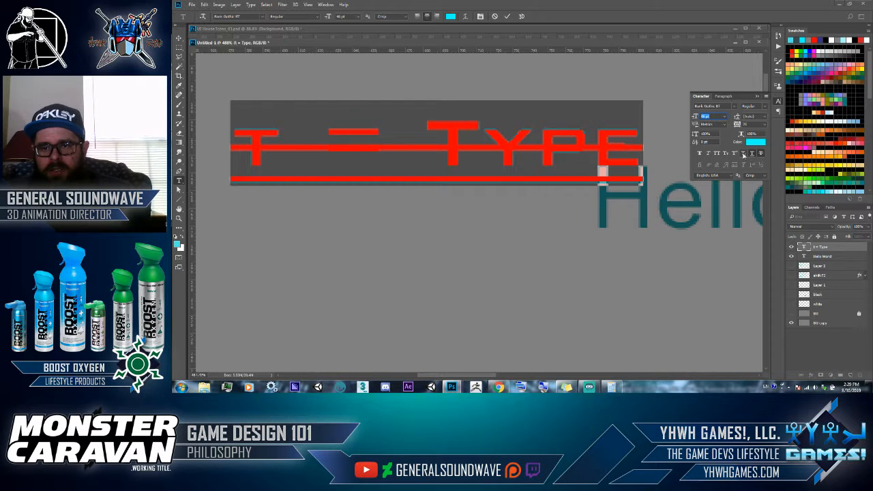
left_click(743, 152)
left_click(734, 153)
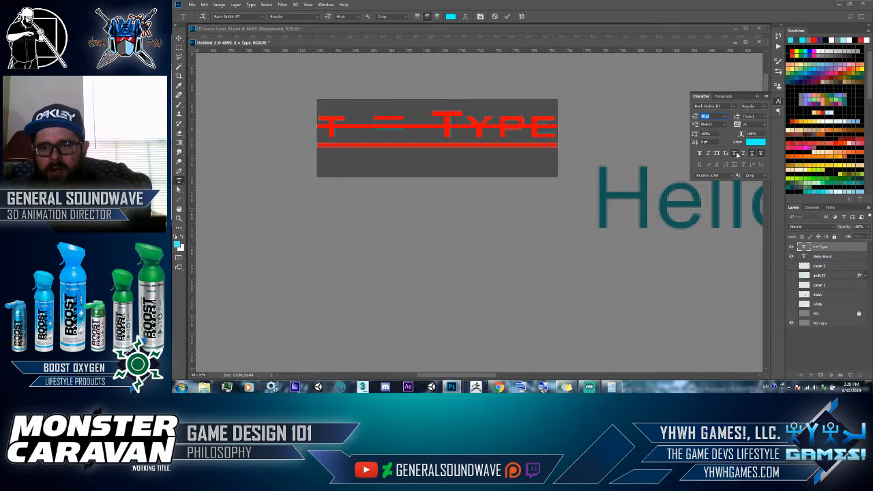
left_click(724, 153)
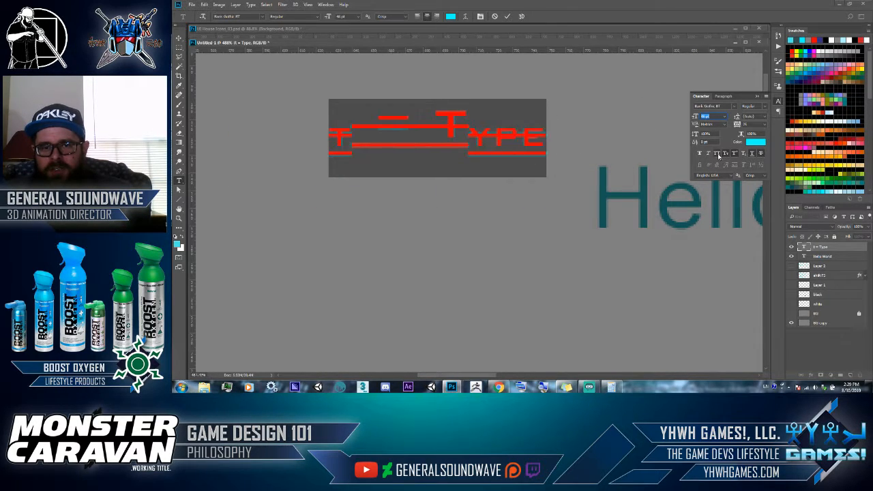
left_click(716, 153)
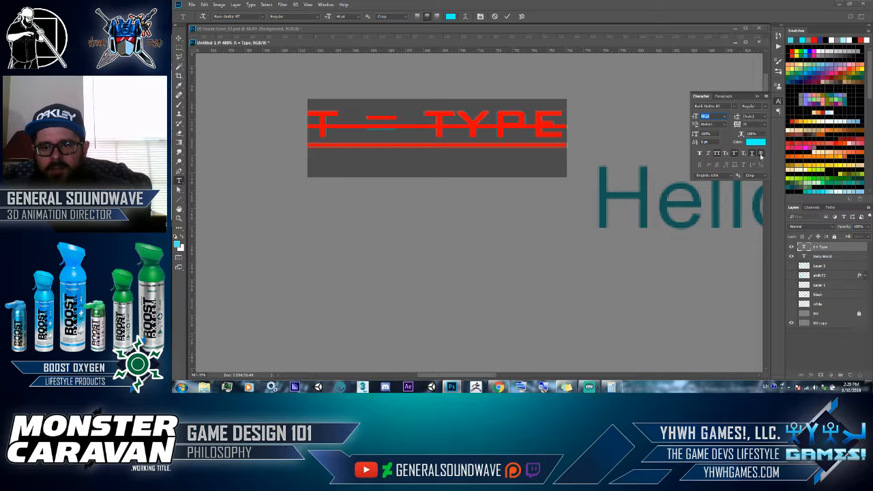
Step: Remove the strikethrough, underline and superscript from the t = Type text
left_click(761, 153)
left_click(751, 152)
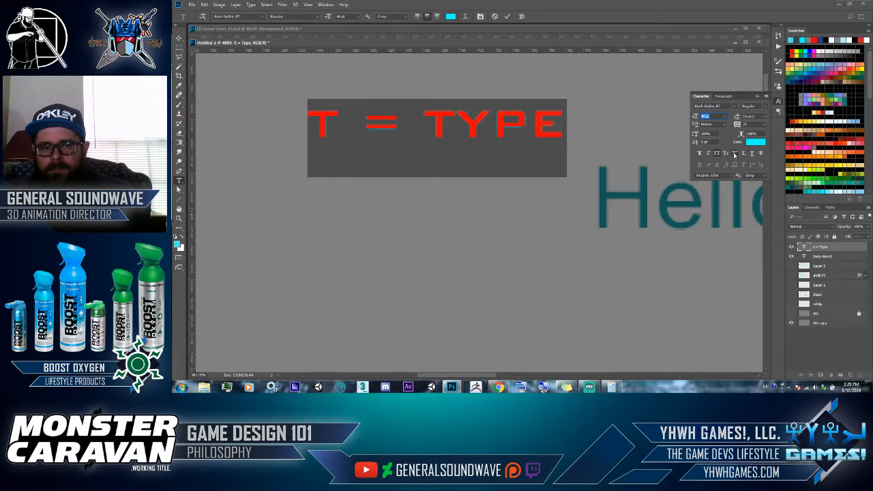
left_click(734, 152)
left_click(734, 153)
left_click(734, 154)
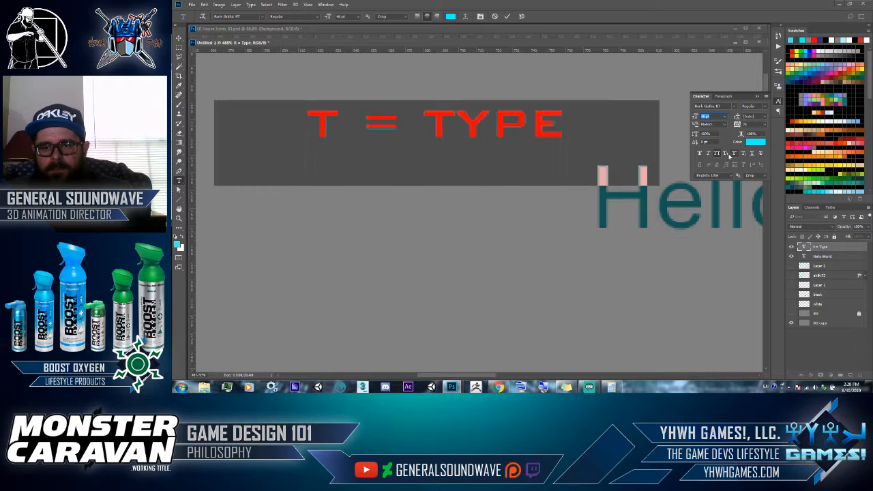
Step: Apply faux bold and faux italic to the t = Type text
left_click(700, 154)
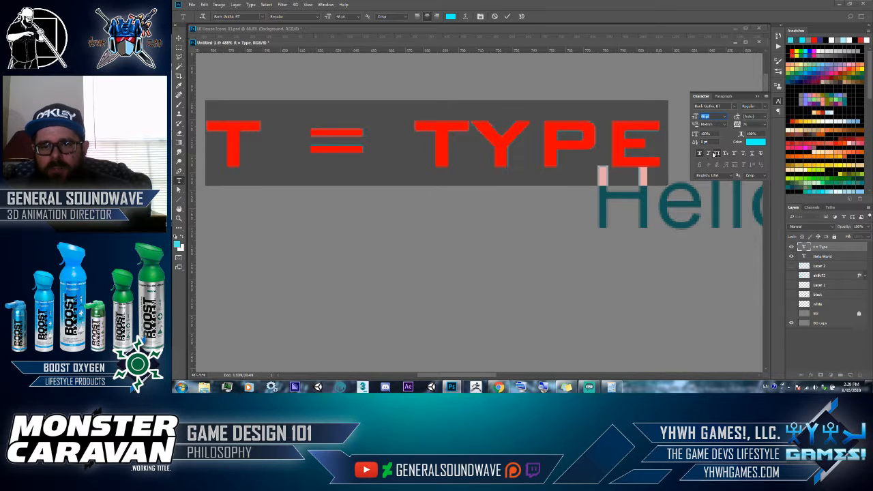
left_click(707, 153)
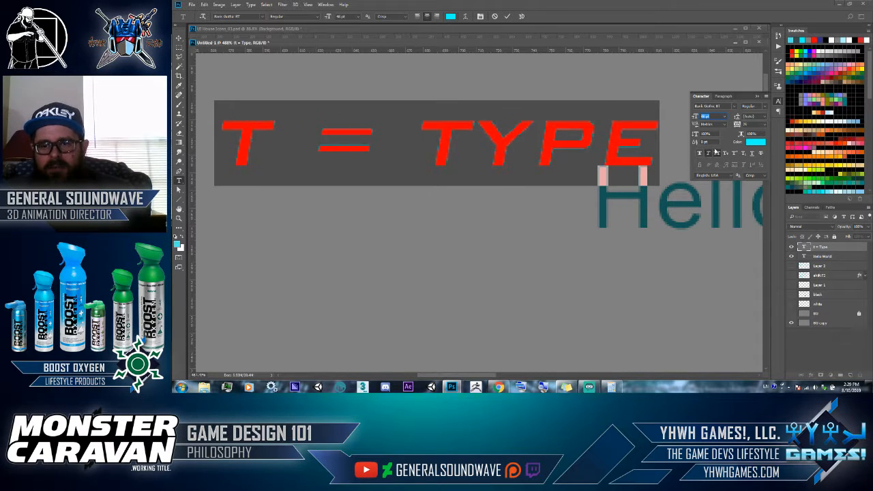
left_click(700, 155)
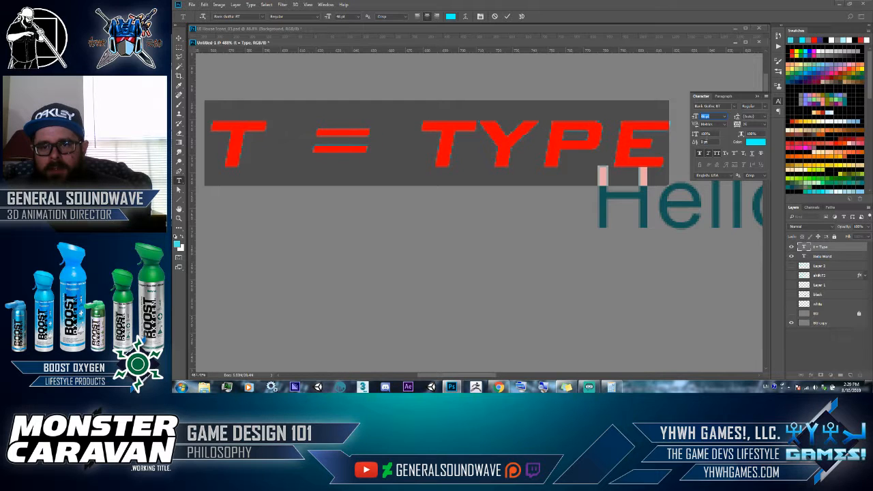
Step: Check the styles offered for the t = Type text's font and preview other fonts, keeping Bank Gothic BT
left_click(733, 107)
left_click(734, 107)
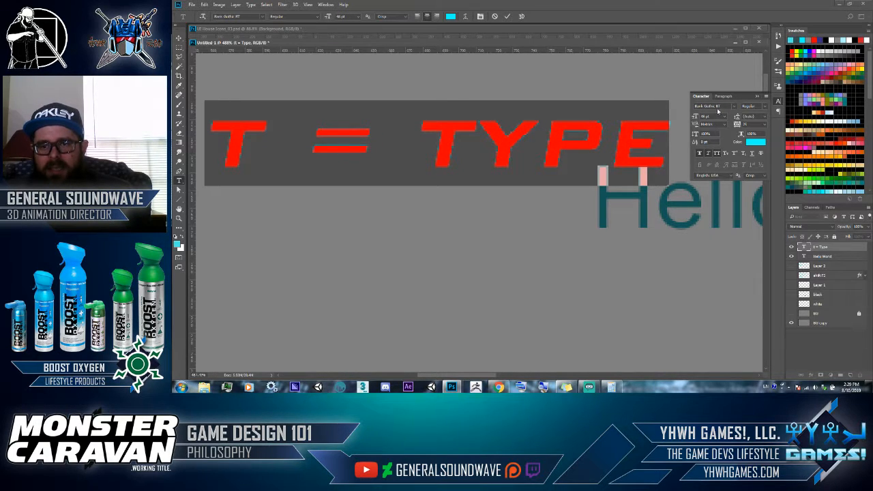
left_click(765, 107)
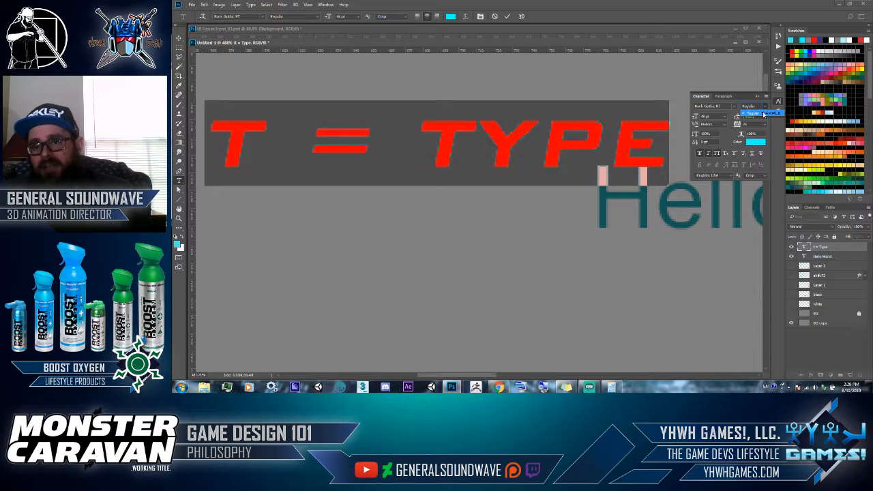
left_click(735, 107)
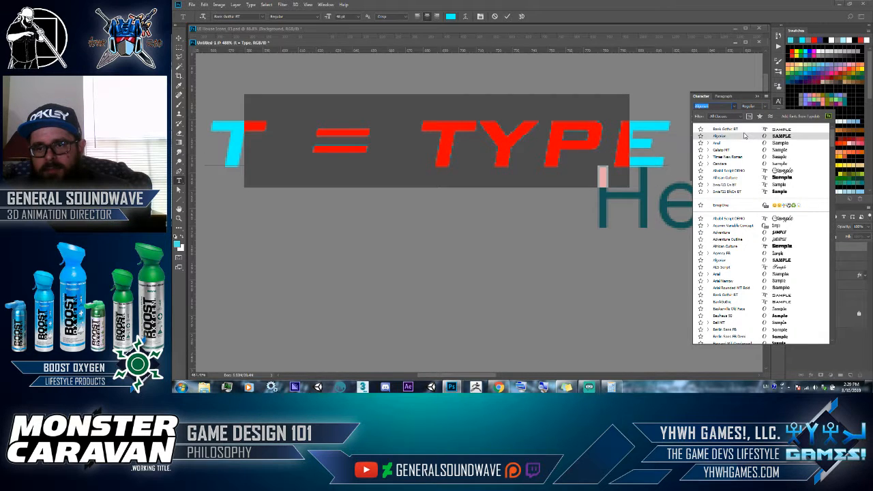
left_click(736, 129)
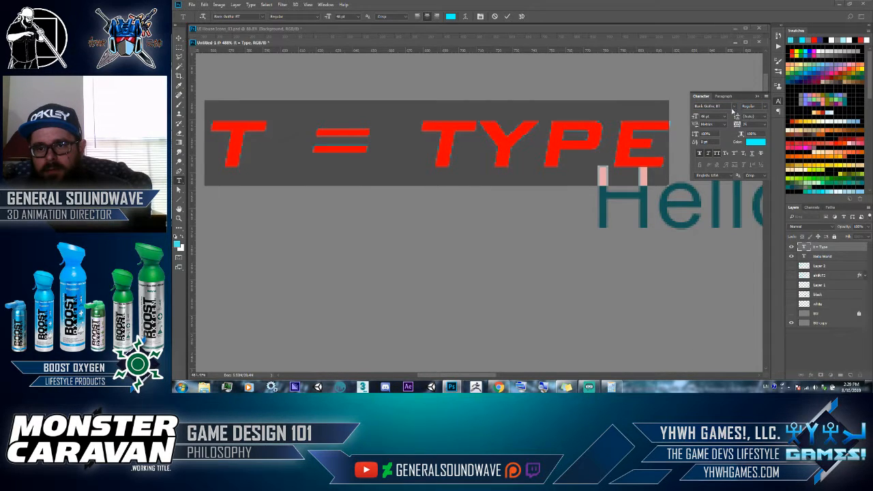
Step: Change the t = Type text's font to BankGothic in the Bold style and turn off its faux bold
left_click(734, 107)
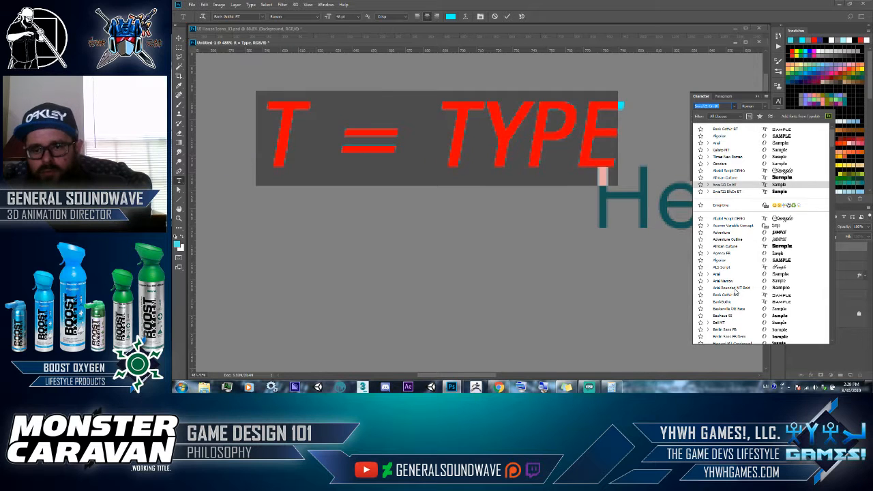
scroll(734, 287, "down", 5)
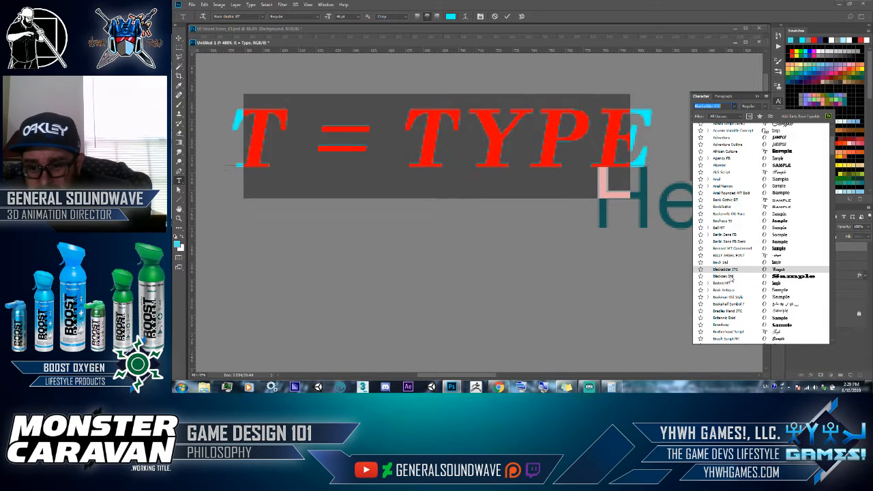
left_click(745, 208)
left_click(762, 108)
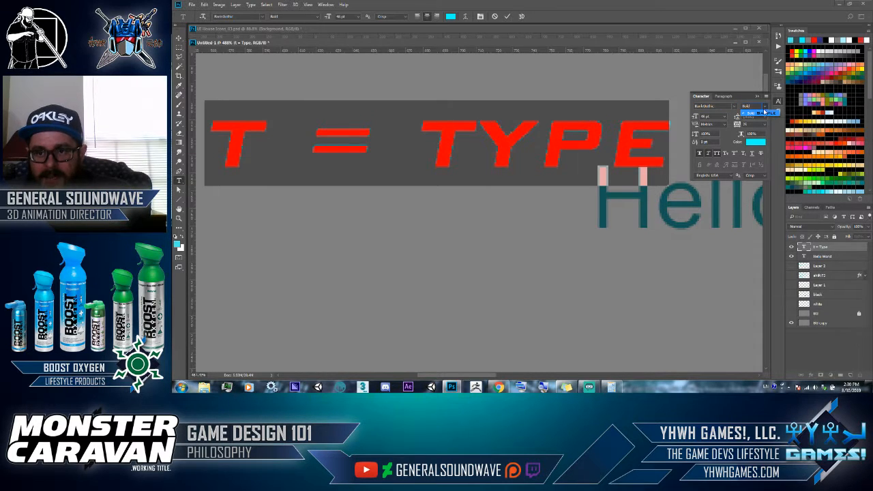
left_click(747, 100)
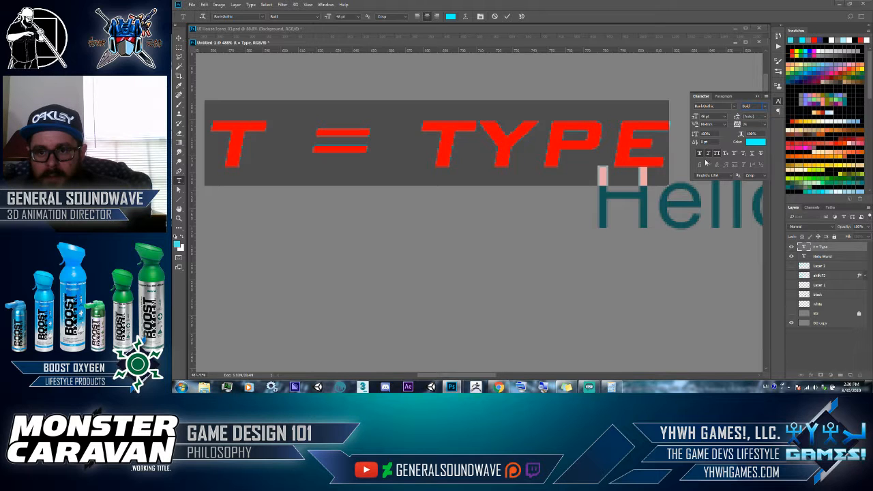
left_click(699, 154)
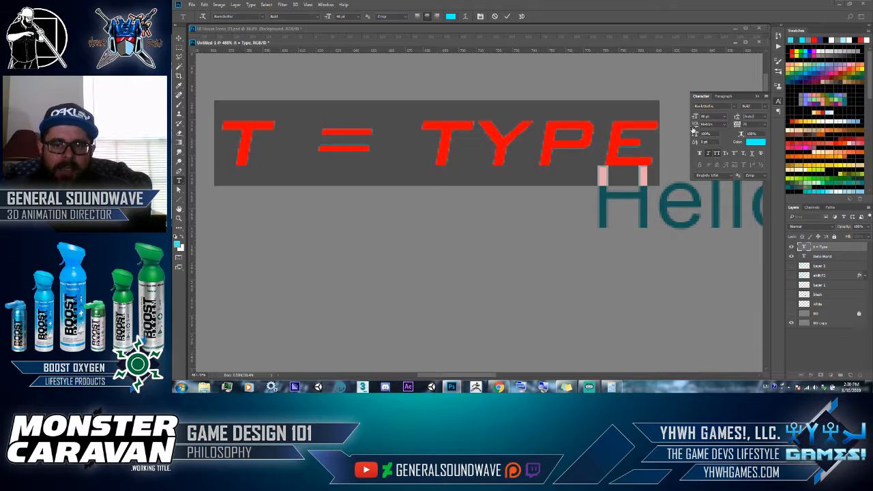
left_click(639, 140)
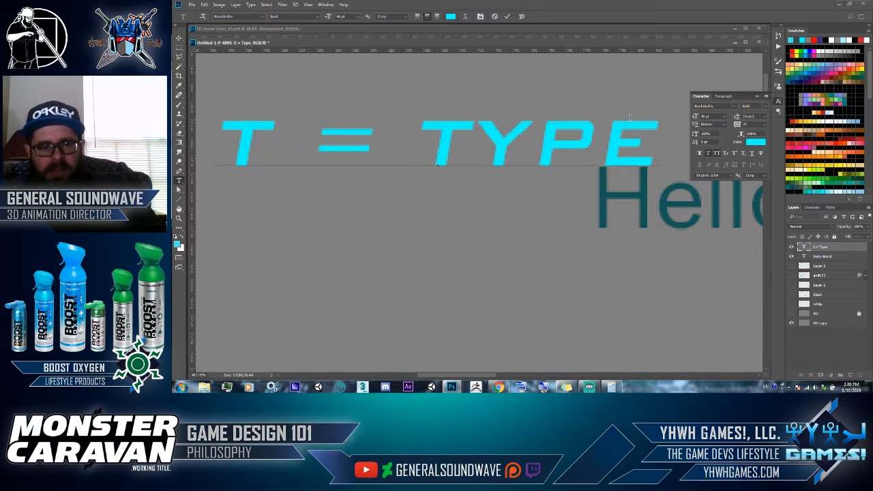
Step: Add a second line of letters reading dsdvsdgsdgsz below t = Type and insert a z between the y and p
key("Return")
type("dsdvsdgsdgs")
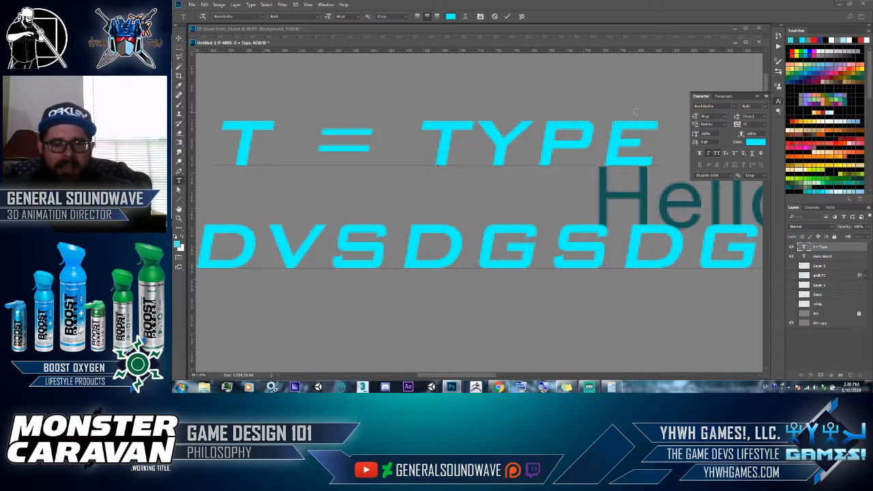
left_click(757, 96)
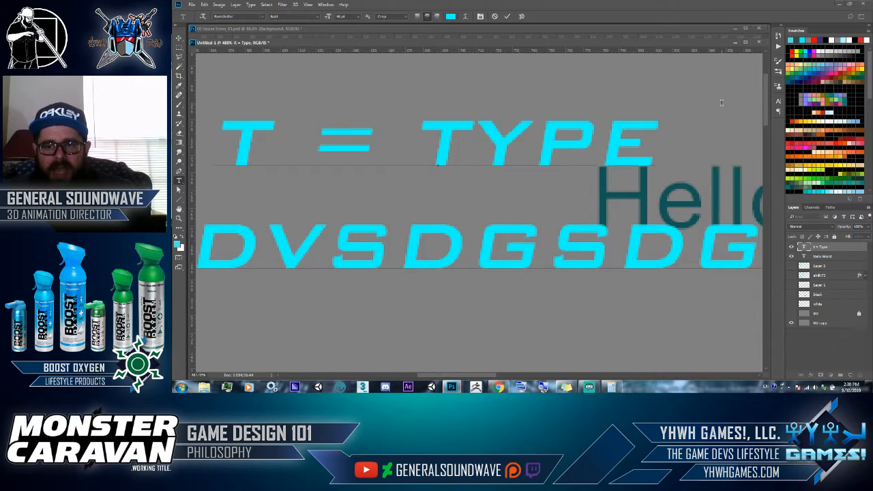
type("v")
left_click(548, 172)
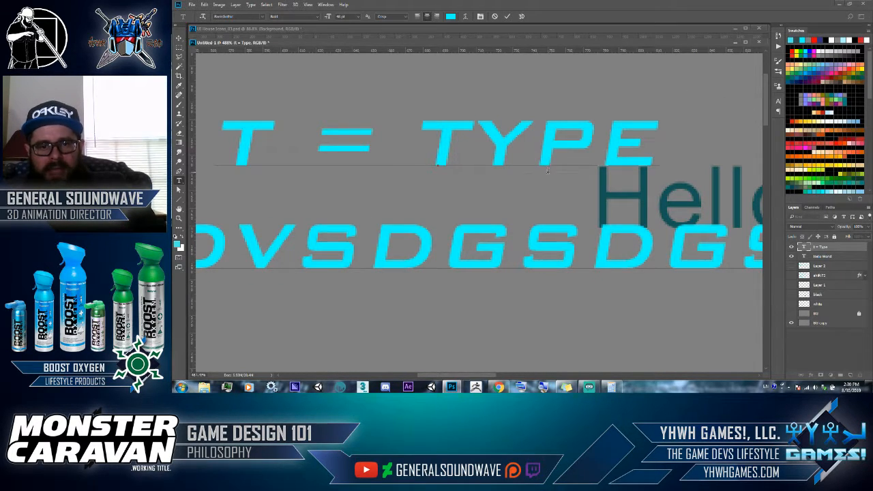
type("z")
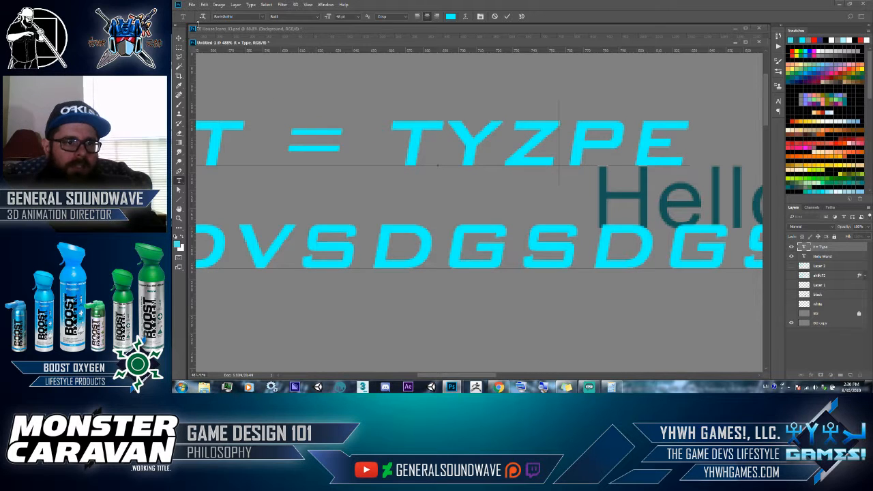
left_click(180, 37)
Step: Examine the two-line text at a lower zoom level and fit the whole canvas on screen
key("z")
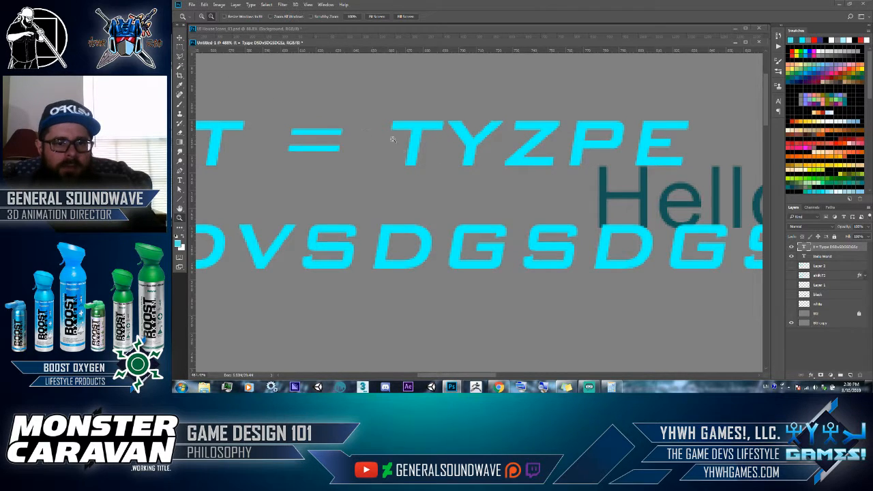
left_click(413, 154, "alt")
left_click(420, 157, "alt")
left_click_drag(420, 161, 480, 191)
key("v")
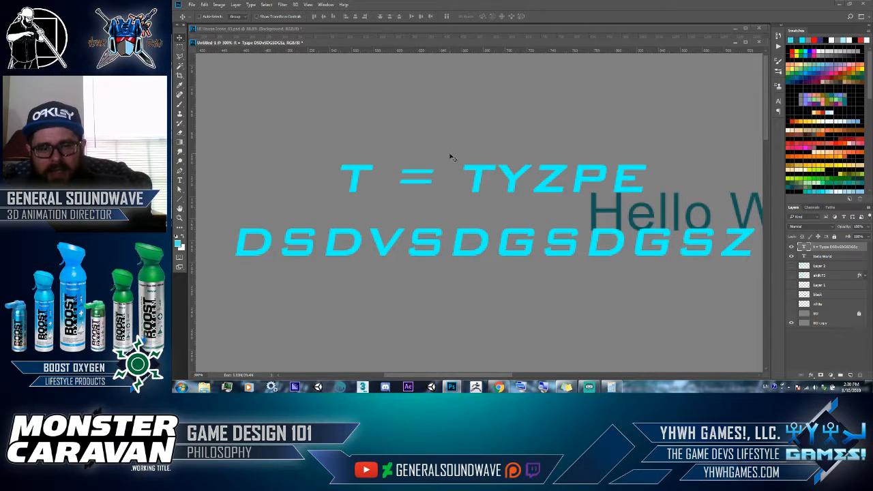
left_click(450, 157, "ctrl")
key("z")
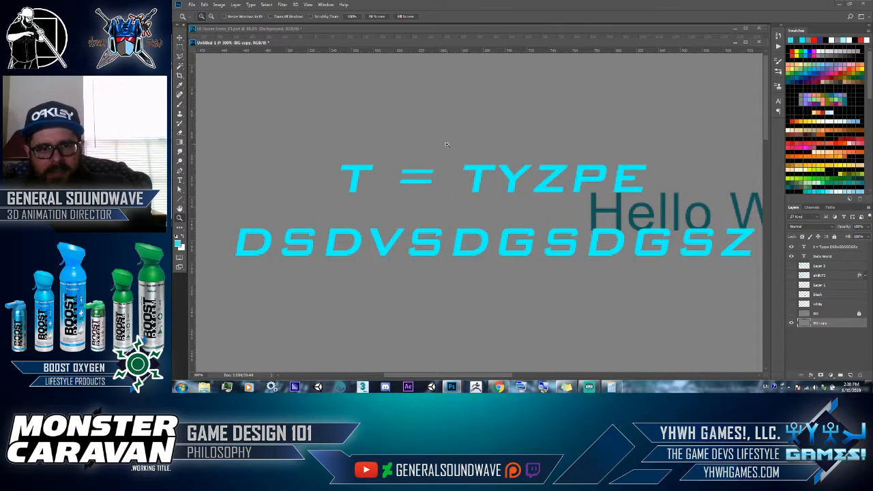
right_click(451, 147)
left_click(462, 155)
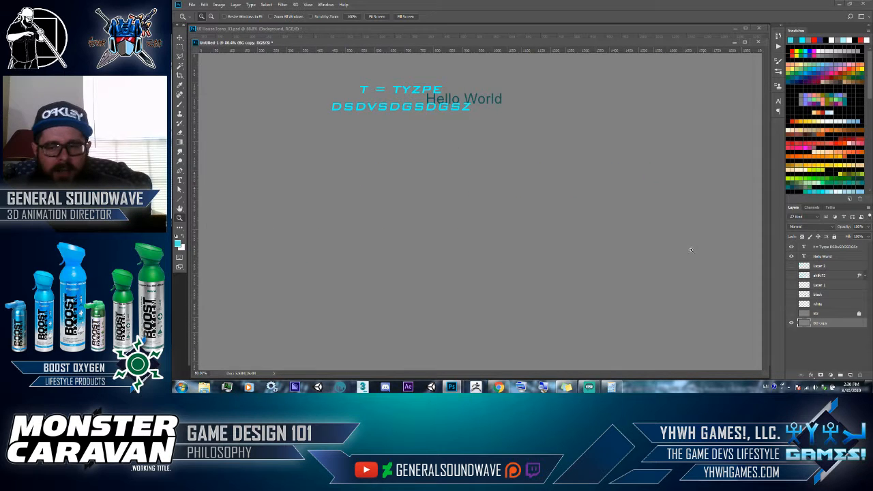
Step: Add a new layer above the t = Tyzpe text layer and handwrite "(zoom)" in cyan with the Brush near the canvas's upper-left corner
left_click(837, 247)
left_click(850, 375)
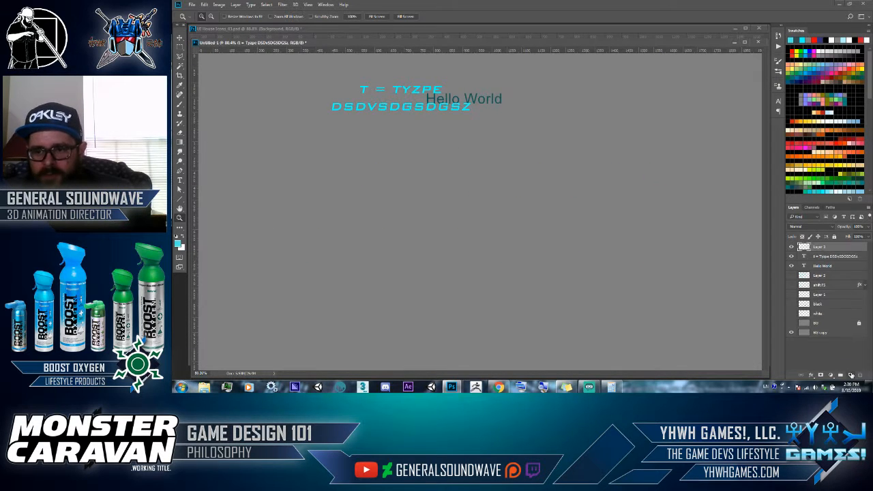
key("b")
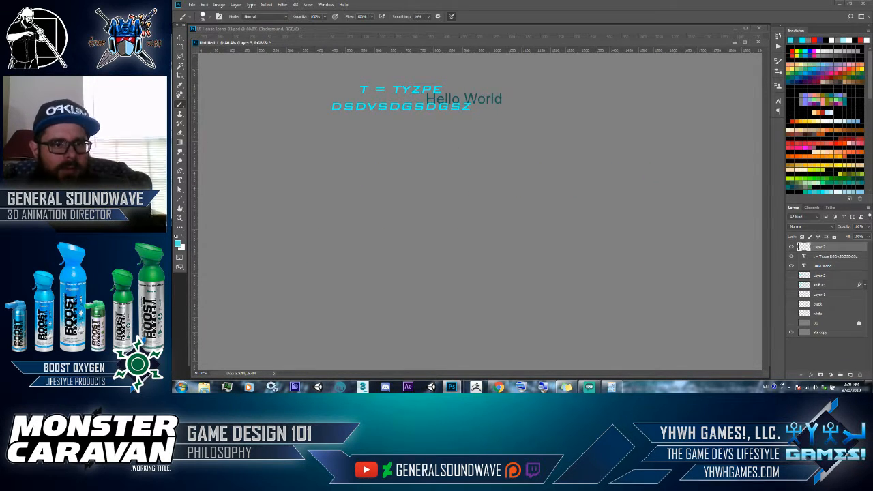
mouse_move(231, 83)
left_mouse_down()
mouse_move(284, 81)
mouse_move(291, 89)
left_mouse_up()
left_click_drag(225, 63, 217, 98)
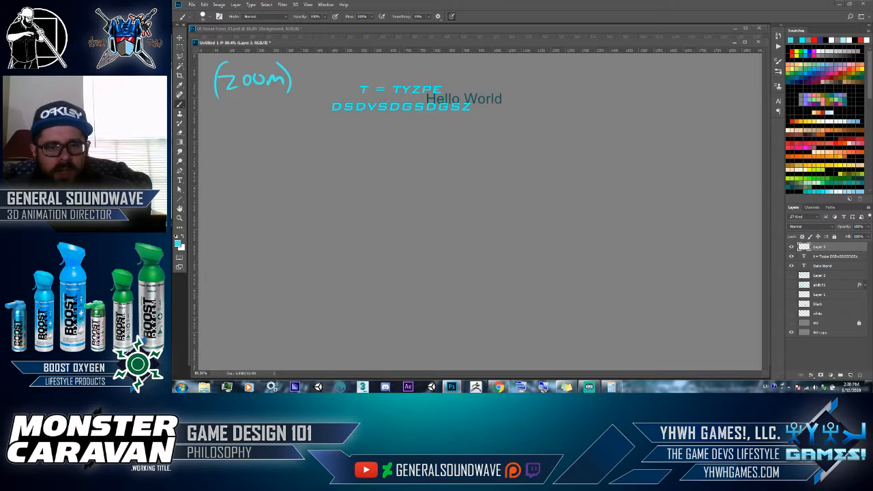
Step: Move the t = Tyzpe text so that both its lines sit below the Hello World text
key("z")
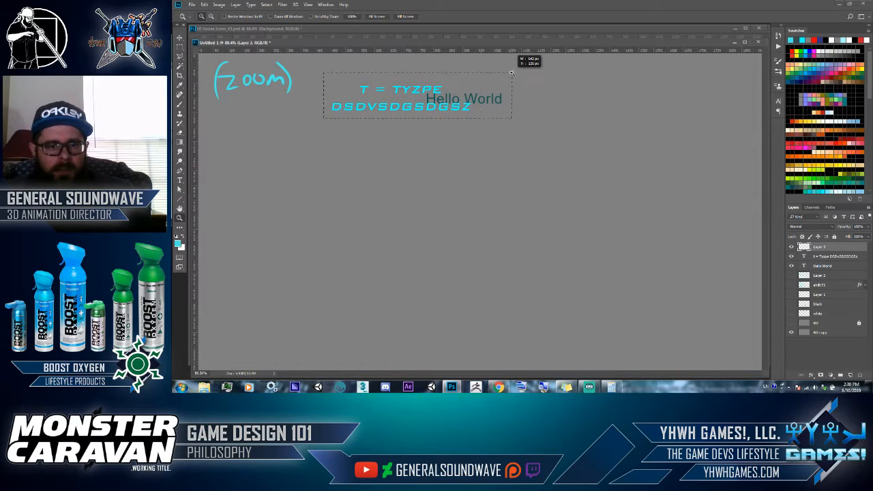
left_click(498, 66)
key("v")
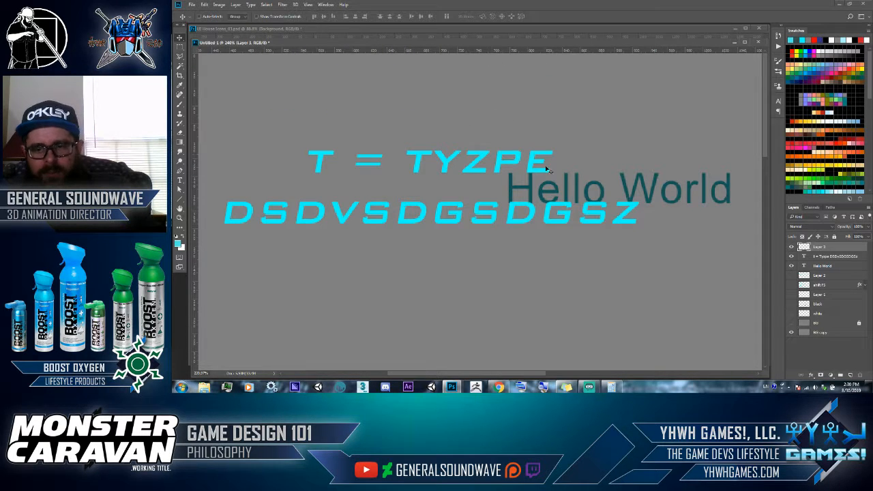
left_click(827, 257)
left_click_drag(525, 148, 566, 232)
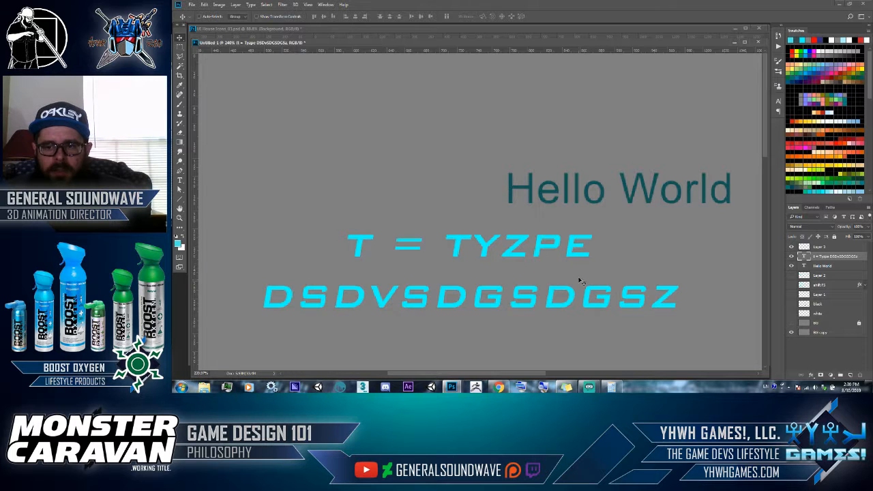
Step: Compare left, right and centered alignment on the whole t = Tyzpe text and leave it left-aligned
double_click(805, 257)
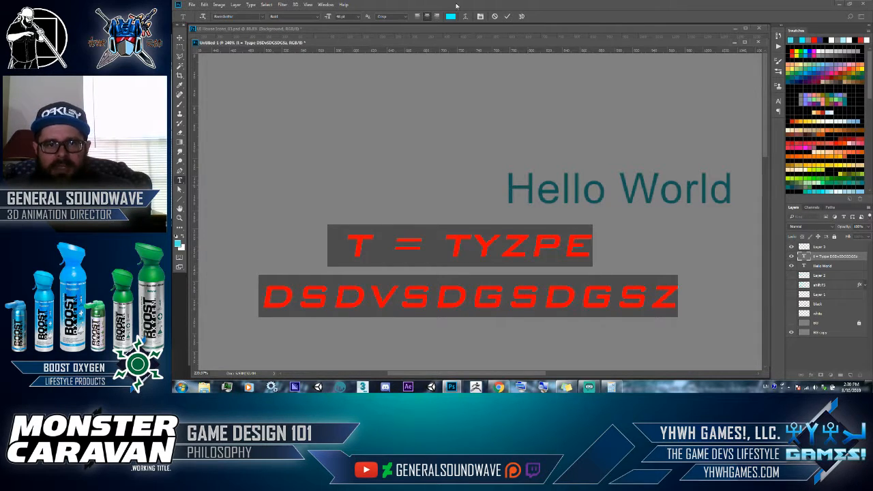
left_click(418, 16)
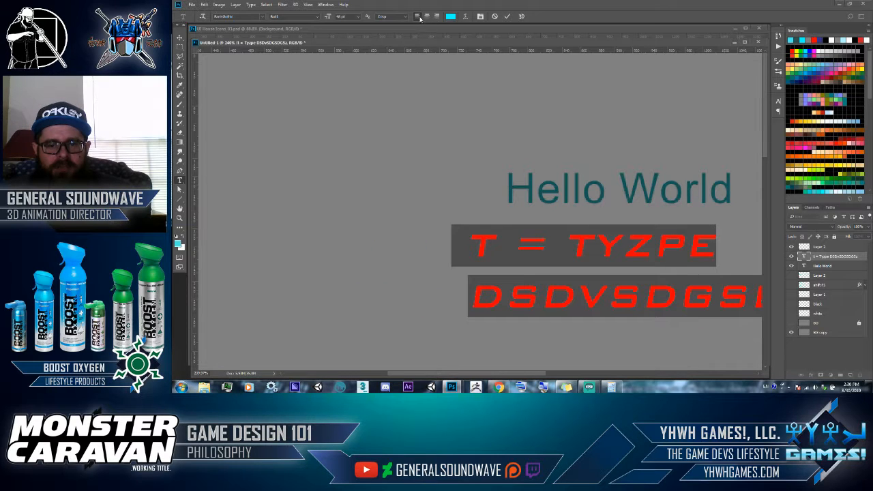
left_click(435, 18)
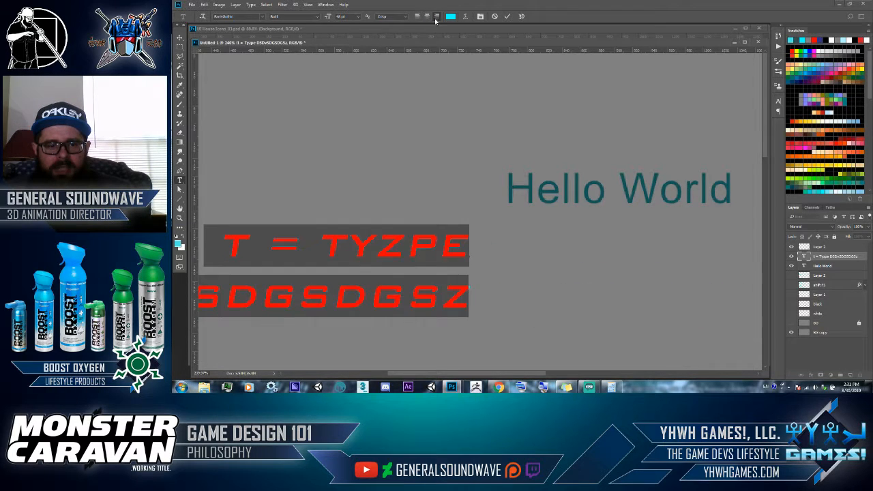
left_click(426, 16)
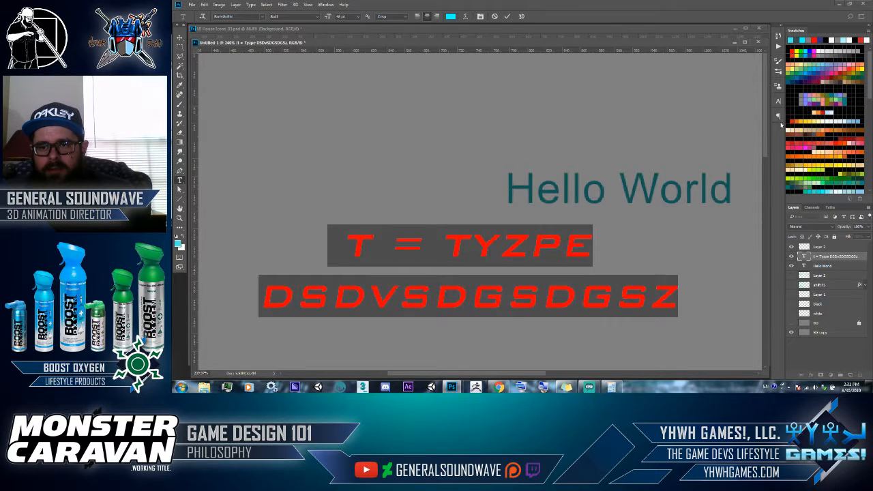
left_click(779, 118)
left_click(711, 124)
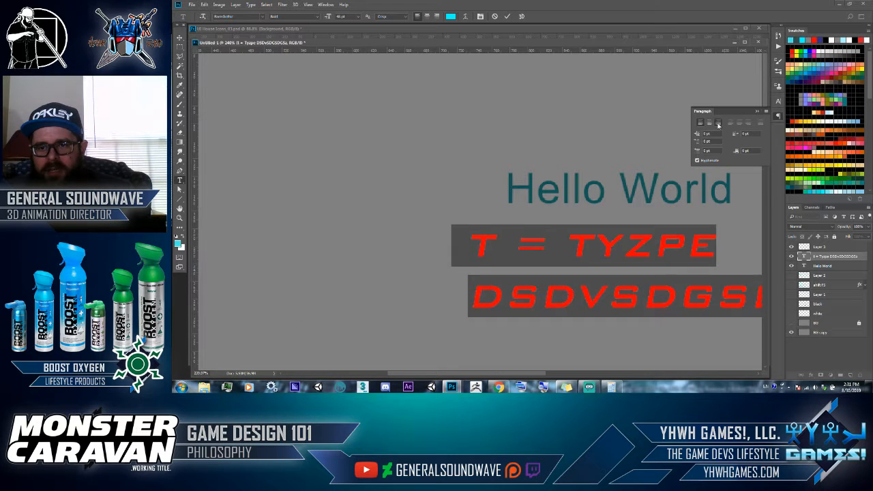
left_click(702, 124)
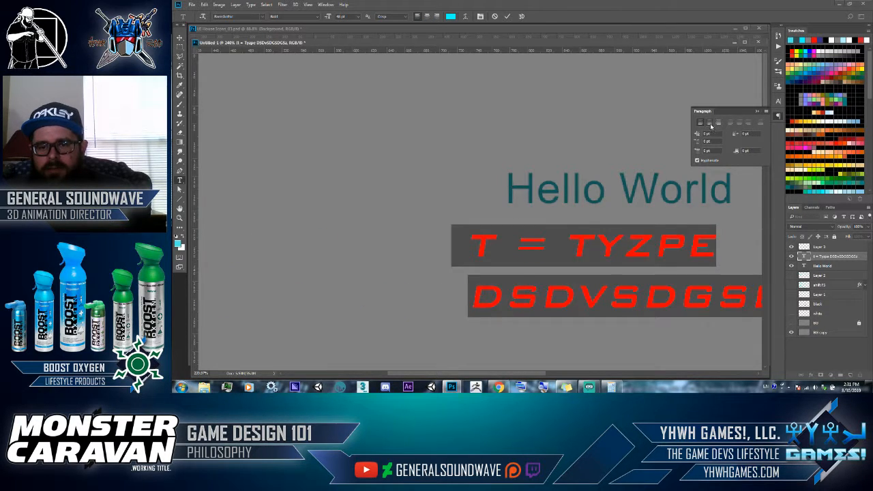
left_click(757, 112)
Step: Try leading values of 12, 18 and 36 pt on the two-line text and settle on 30 pt
left_click(779, 102)
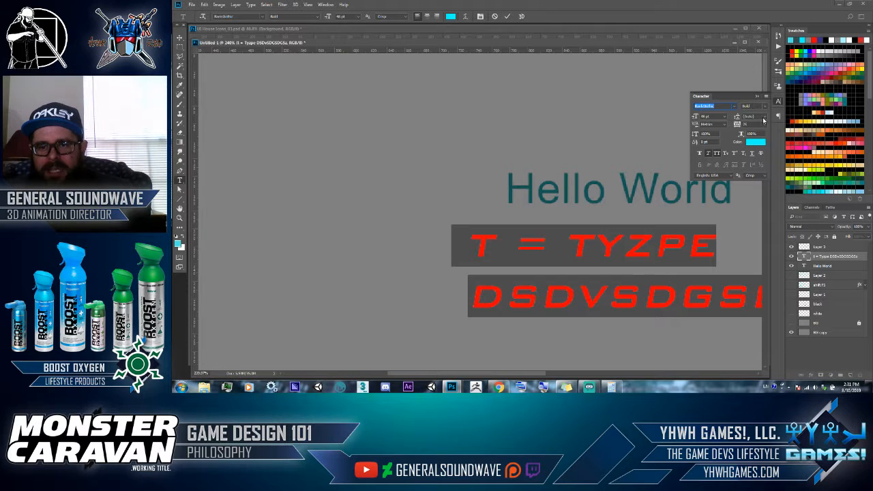
left_click(763, 120)
left_click(761, 174)
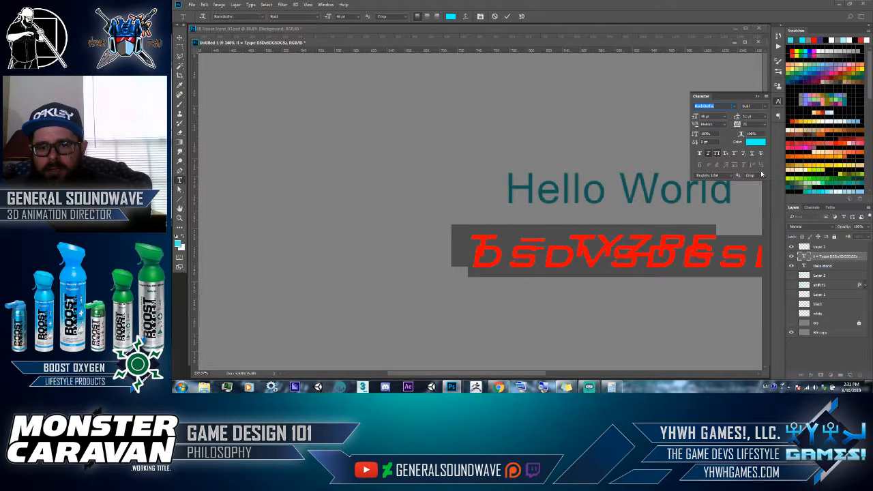
left_click(763, 120)
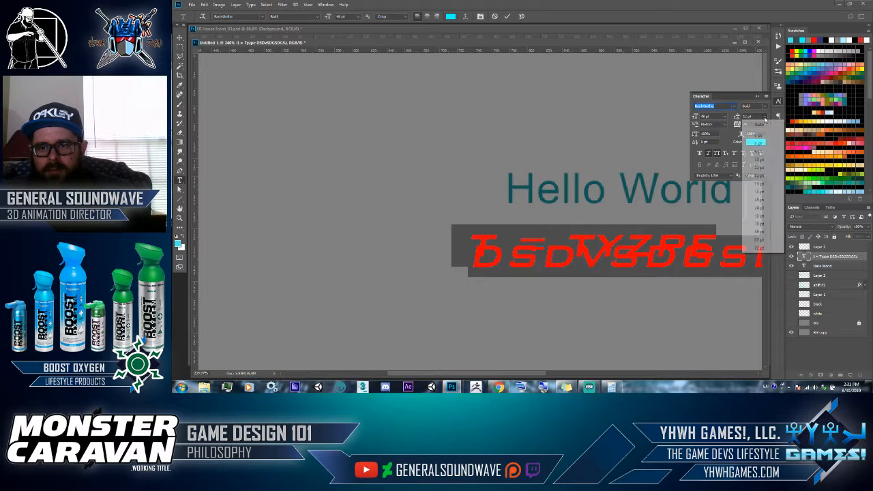
left_click(762, 201)
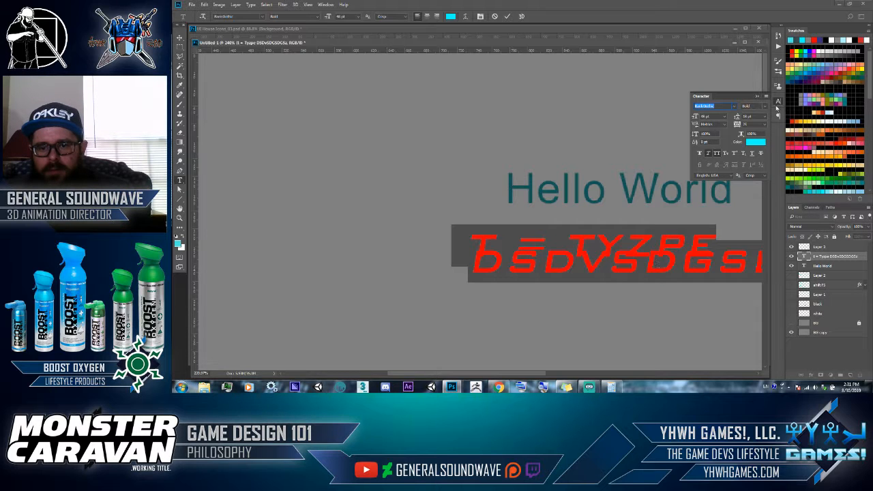
left_click(764, 120)
left_click(762, 221)
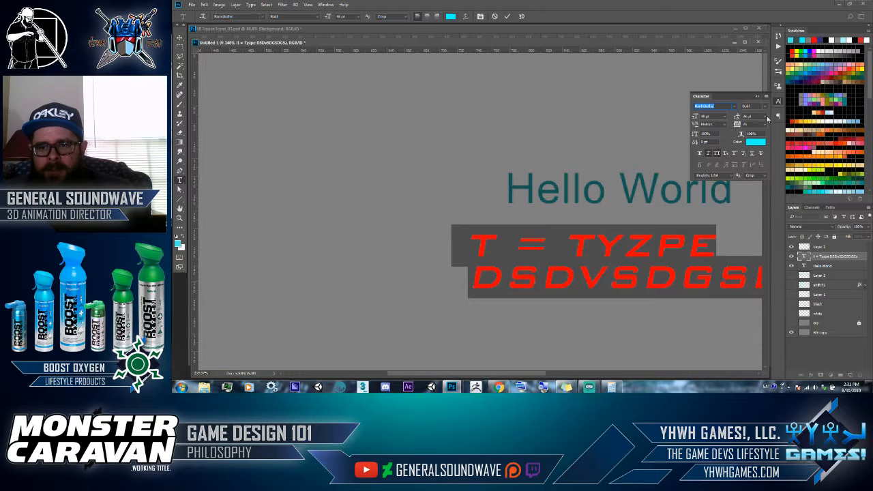
left_click(766, 120)
left_click(767, 216)
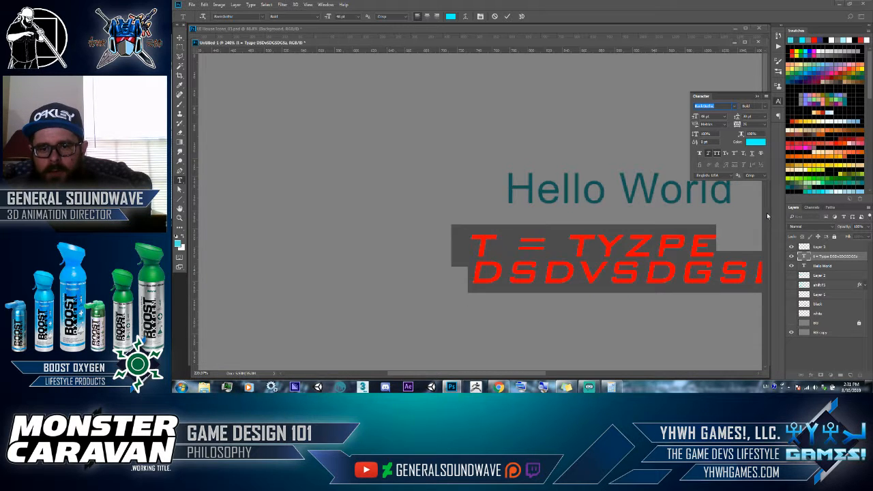
Step: Break the second text line after DSDVS, start the new line with the letters zx ddsdg s, and dismiss Windows Mobility Center
left_click(642, 264)
key("Return")
type("z")
key("super+x")
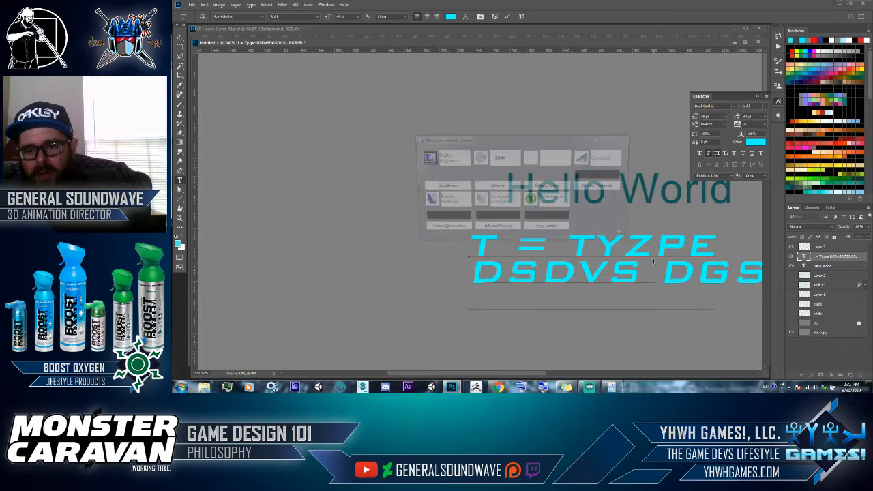
type("zx d")
left_click(623, 139)
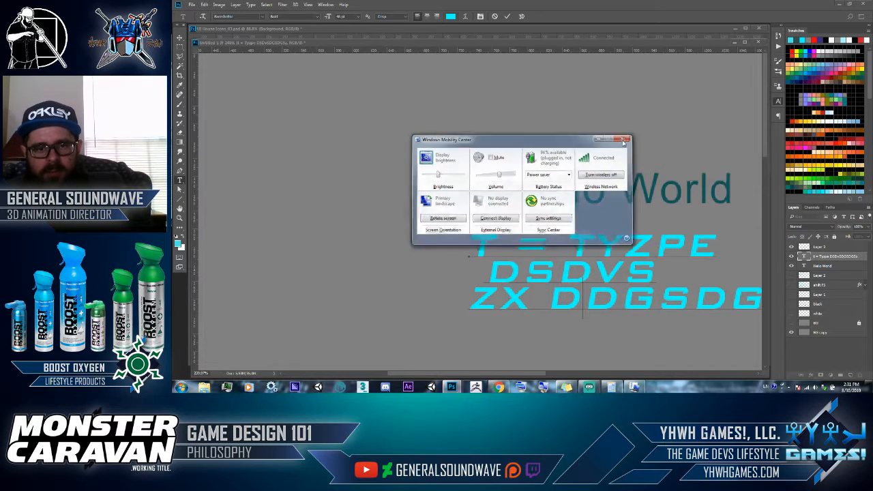
type("dsdg s")
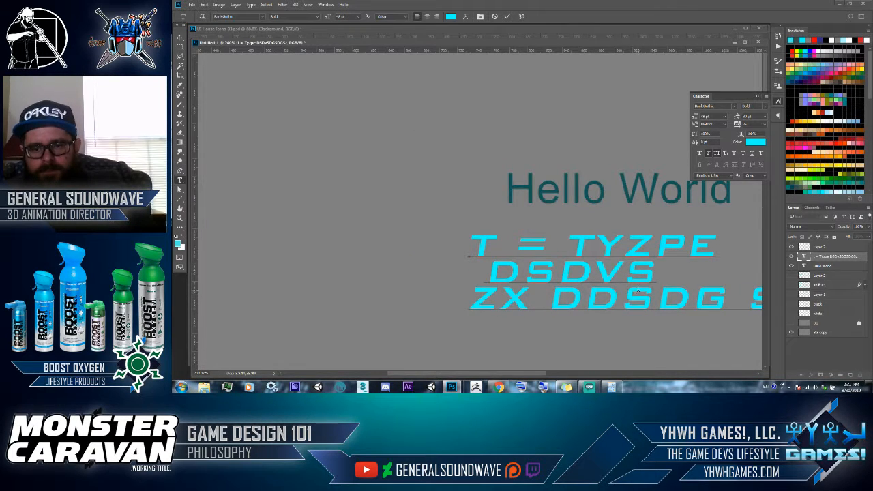
Step: Break the third text line after ZX DDS and insert filler letters to form a further line reading 'SGVSGD, followed by another line break
left_click(664, 296)
key("Return")
type("sgvsg")
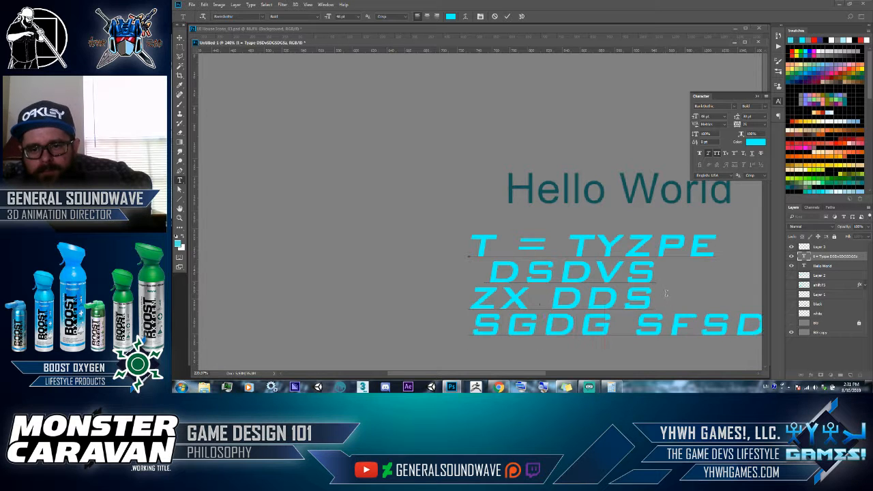
type("'")
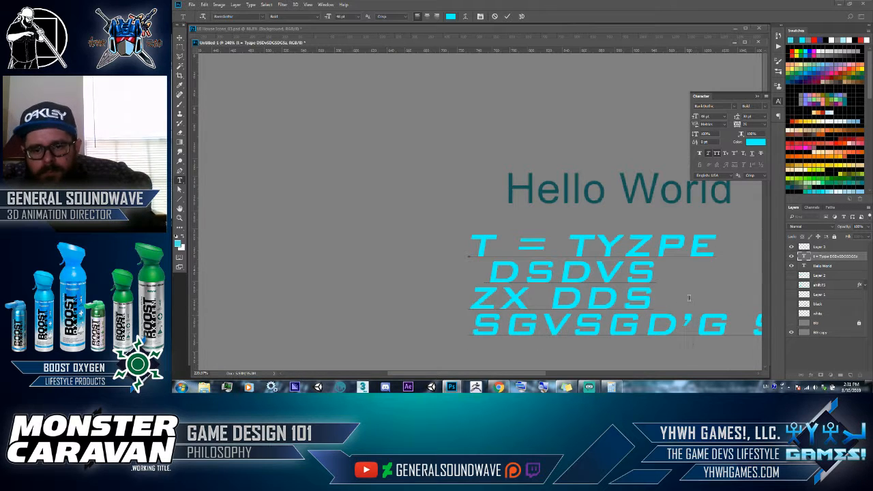
key("Return")
Step: Try leading values of 36, 14 and 18 pt on the whole multi-line text and return it to 30 pt
key("ctrl+a")
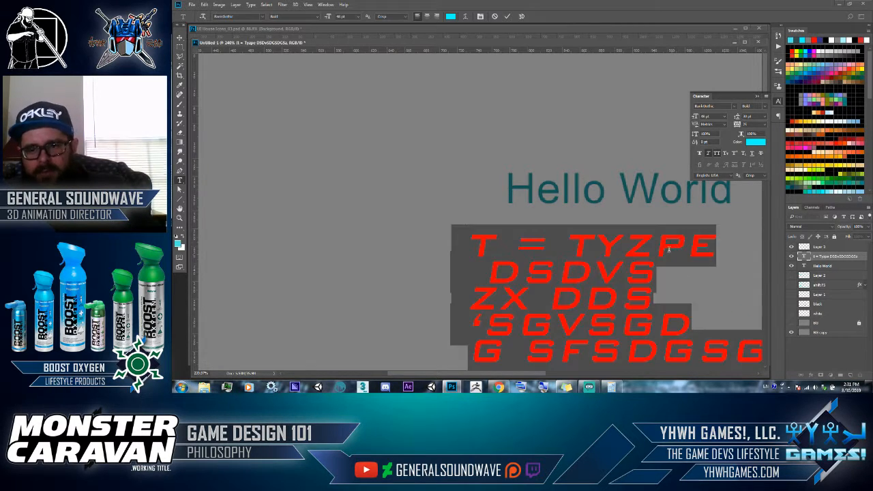
left_click(765, 116)
left_click(755, 231)
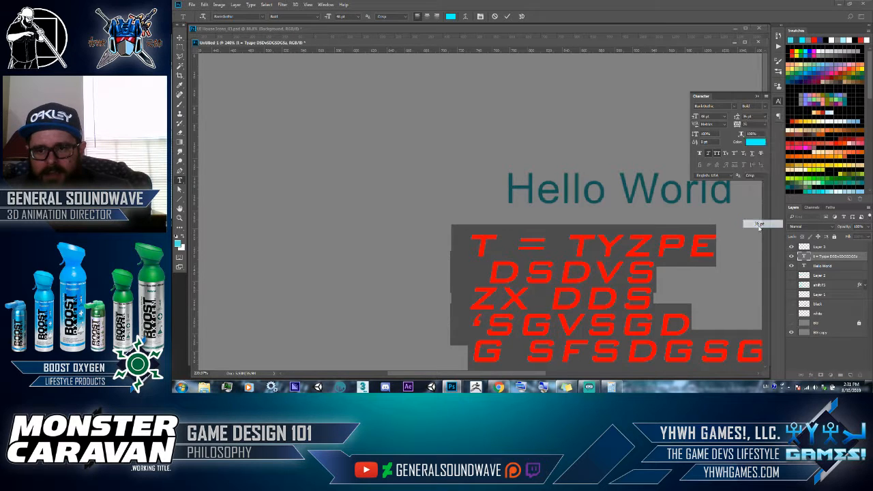
left_click(765, 116)
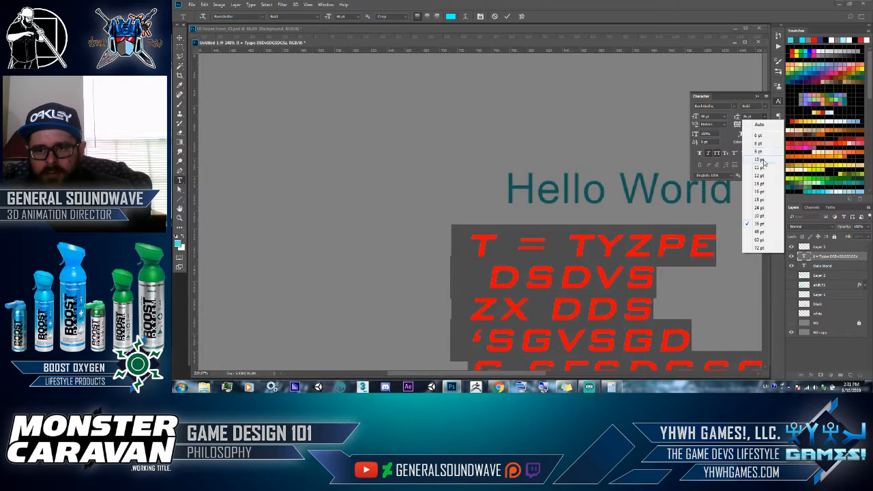
left_click(765, 181)
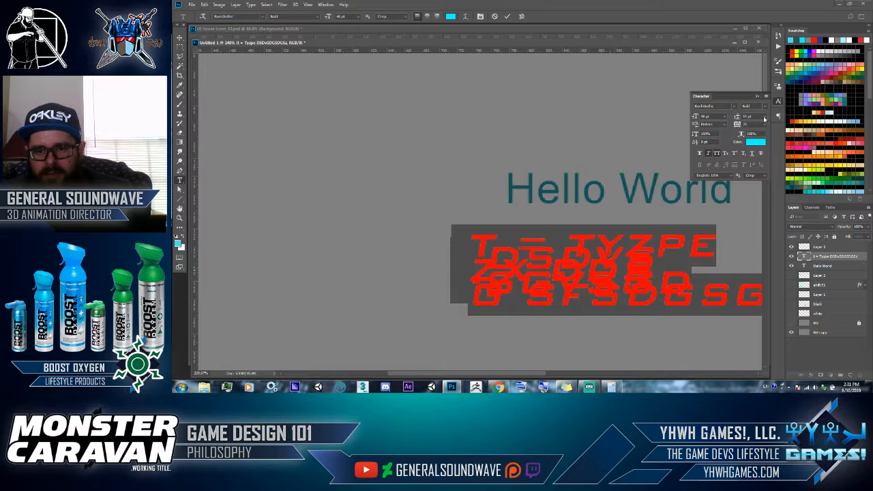
left_click(764, 117)
left_click(762, 206)
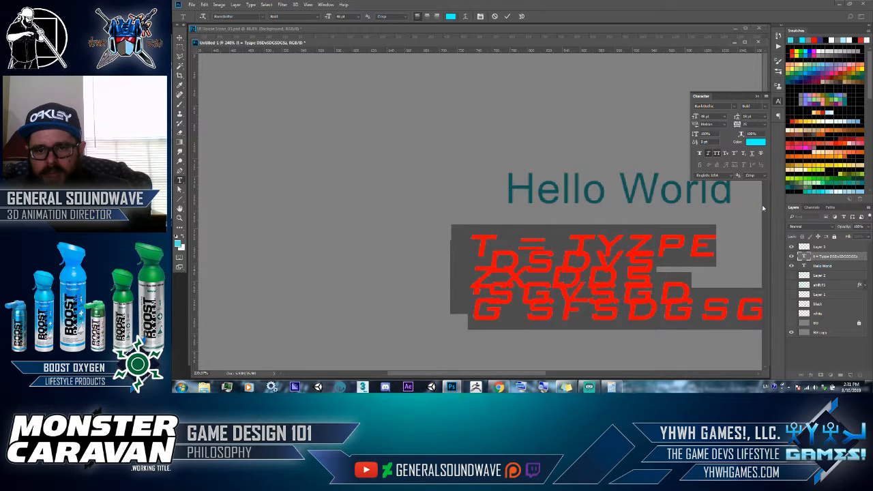
left_click(766, 117)
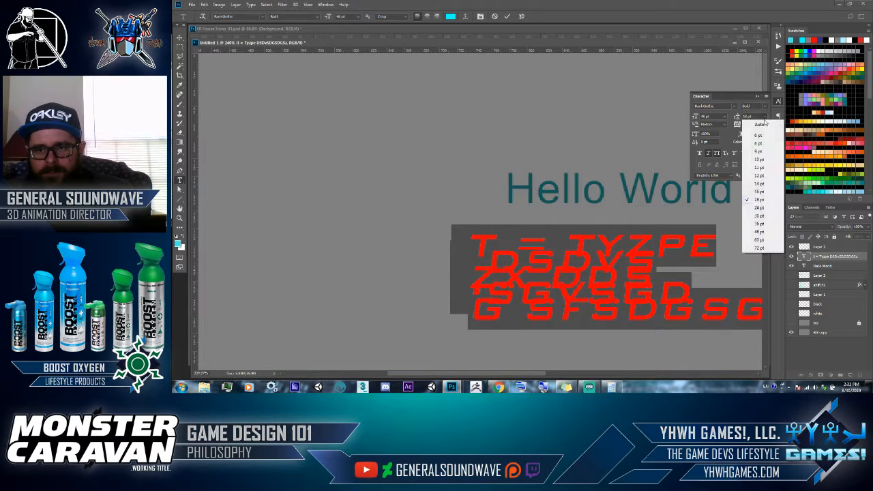
left_click(764, 213)
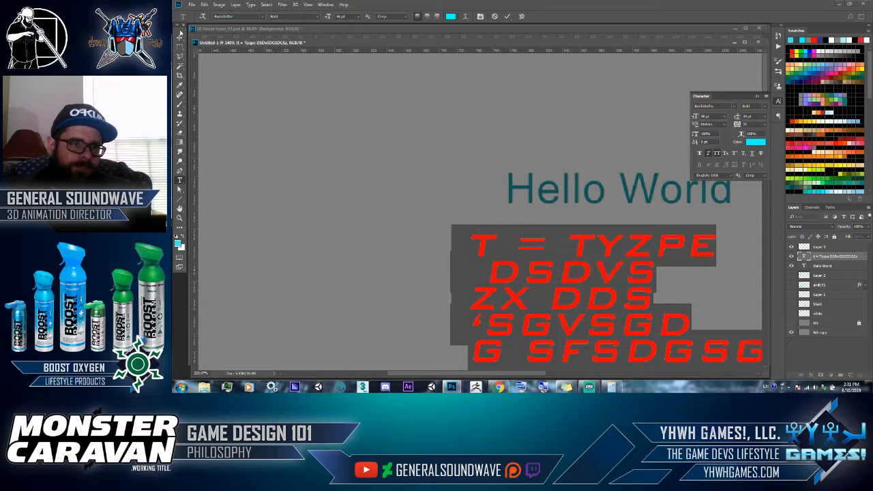
Step: Move the multi-line text to the left of Hello World and increase its leading to about 35 pt
left_click(180, 38)
left_click_drag(516, 246, 394, 257)
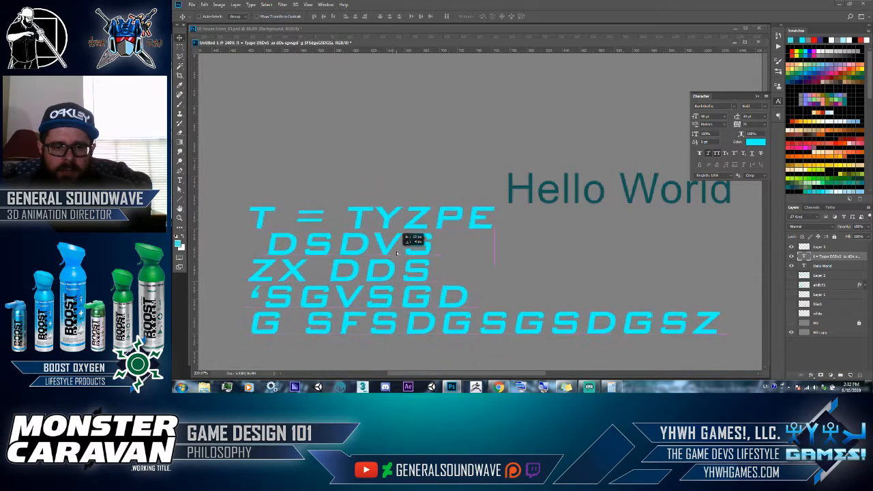
double_click(805, 256)
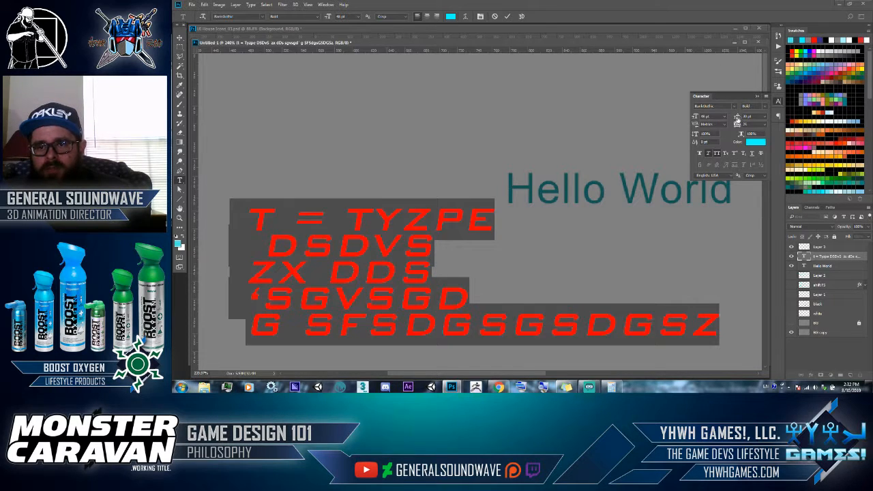
left_click(737, 117)
left_click_drag(738, 119, 735, 117)
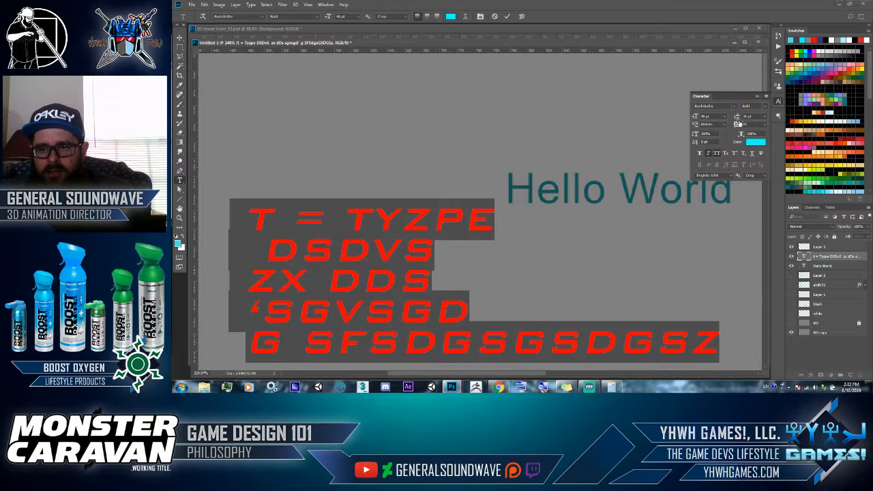
Step: Try wide tracking, tighten the tracking until letters overlap with 24 pt leading, and move the text block up and to the right
left_click_drag(746, 123, 748, 123)
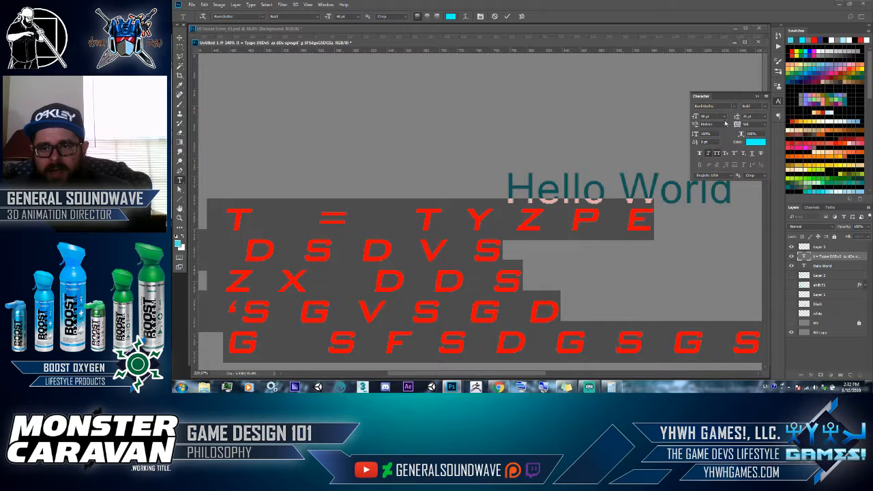
left_click_drag(739, 125, 735, 125)
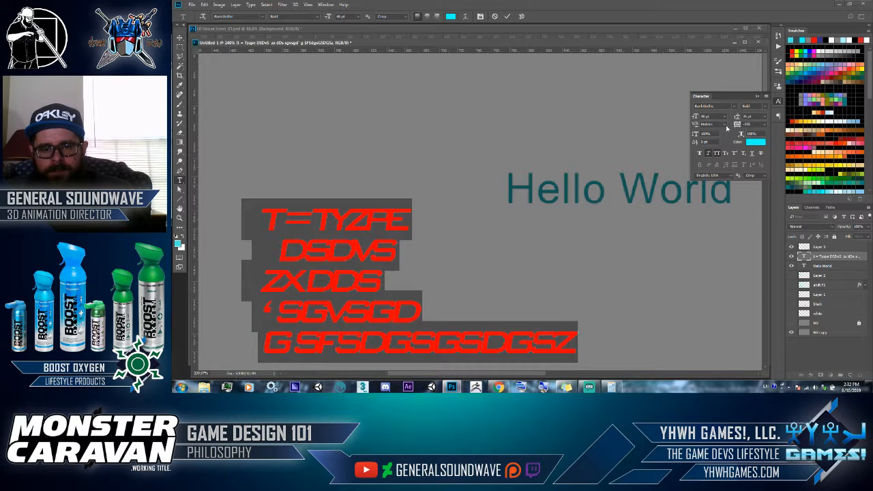
left_click_drag(739, 118, 737, 117)
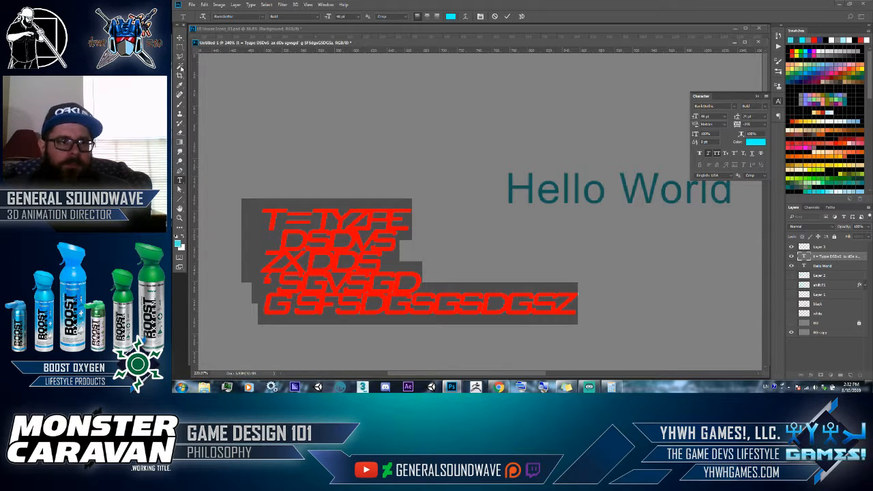
left_click(180, 37)
left_click_drag(429, 190, 508, 126)
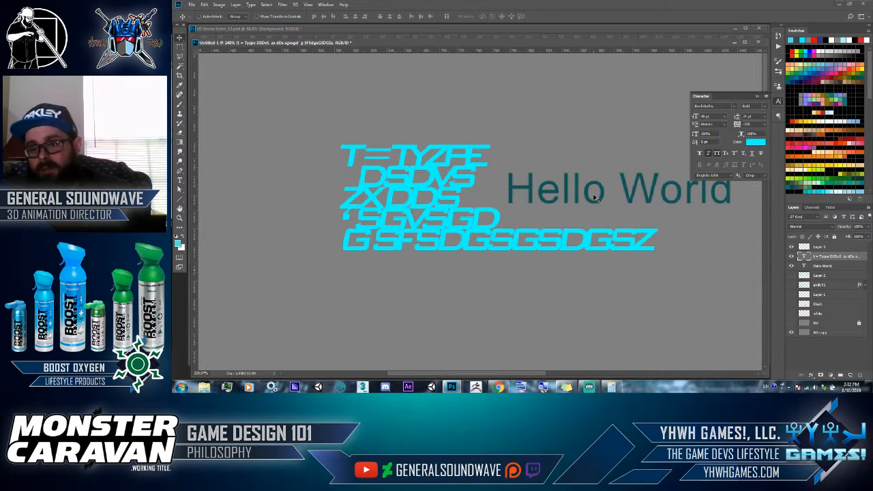
Step: Try stretching the text to 177% horizontal scale and moving it down and left, and undo both changes
double_click(806, 256)
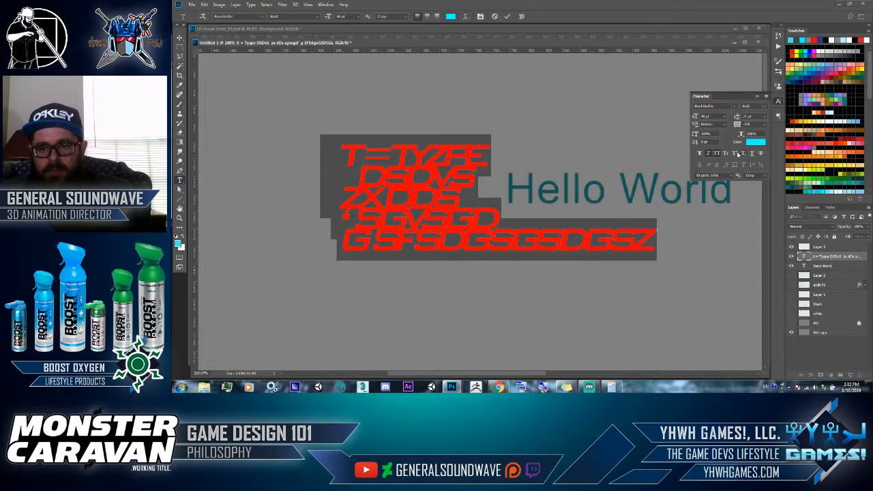
left_click(746, 137)
type("120")
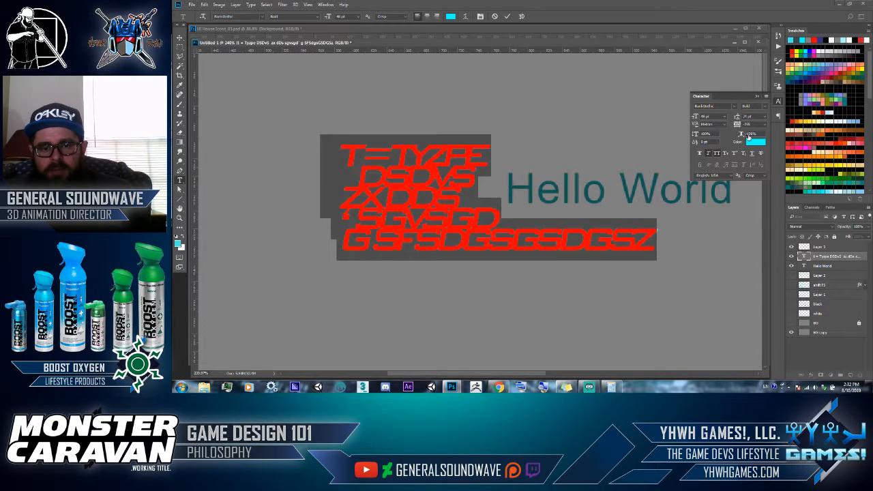
key("Return")
mouse_move(742, 134)
left_mouse_down()
mouse_move(753, 134)
mouse_move(746, 134)
left_mouse_up()
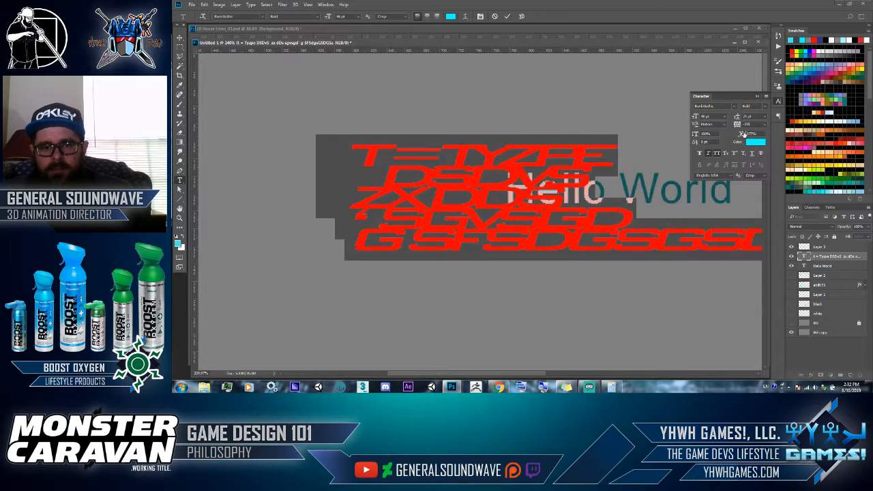
left_click(180, 38)
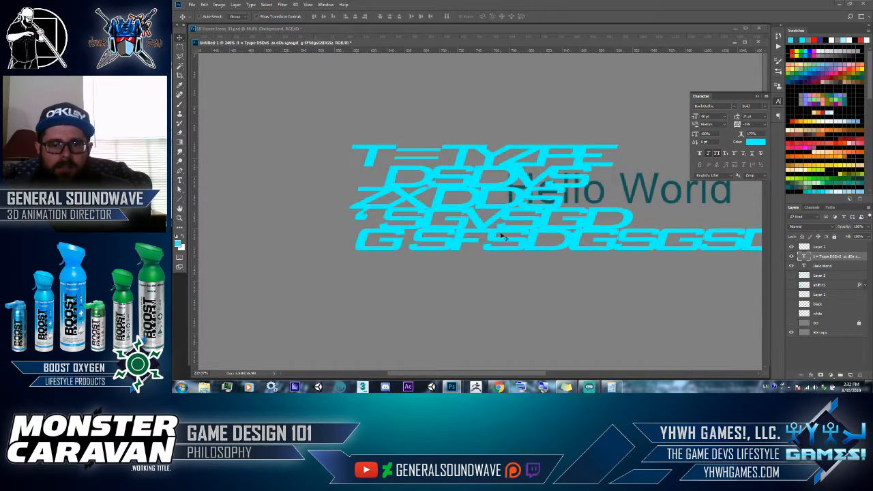
left_click_drag(513, 201, 409, 253)
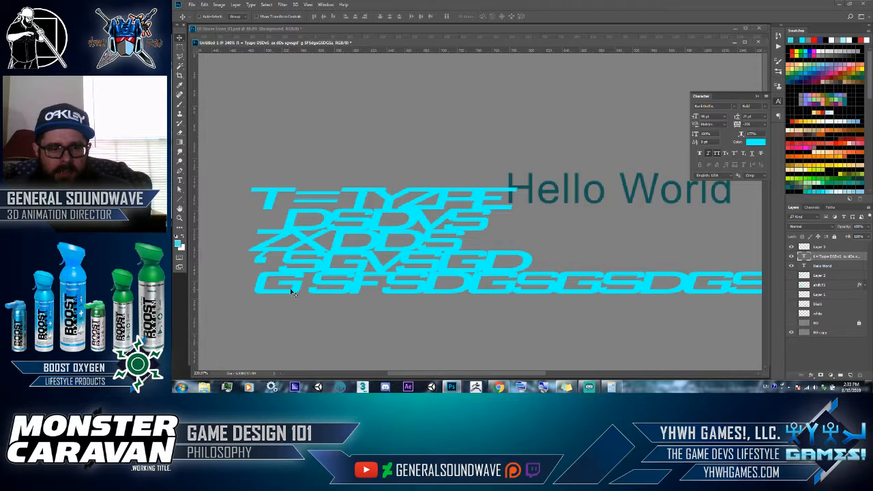
key("ctrl+alt+z")
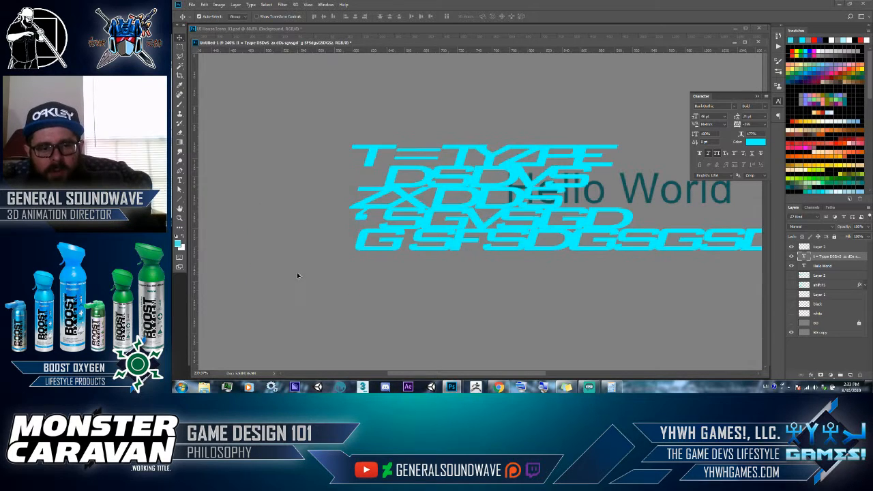
key("ctrl+alt+z")
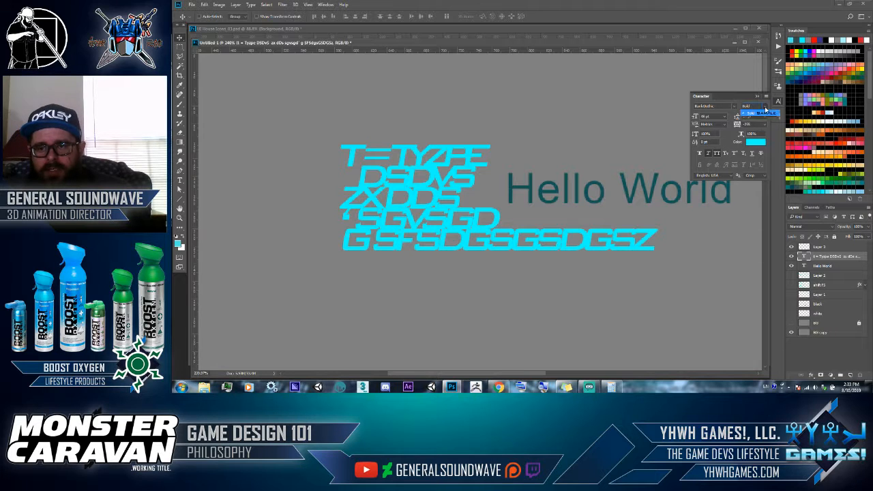
Step: Change the multi-line text's font to Agency FB, compare its Regular and Bold styles, and keep Bold
left_click(735, 109)
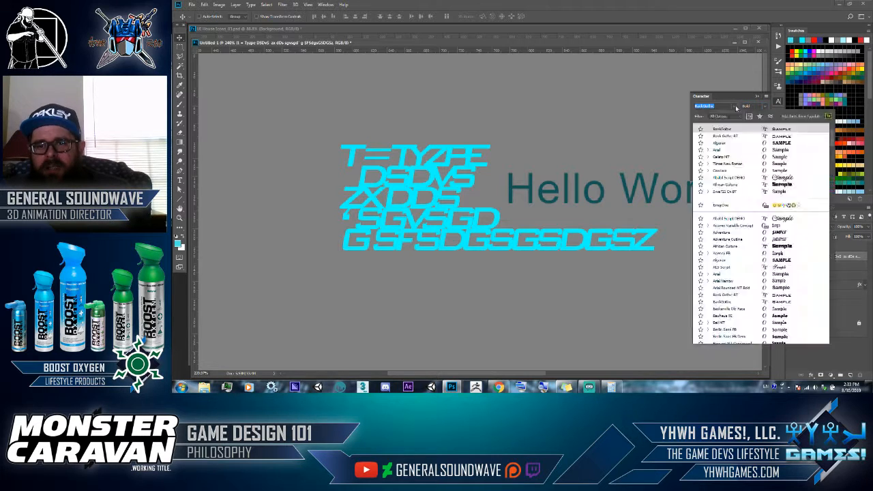
left_click(735, 109)
left_click(735, 109)
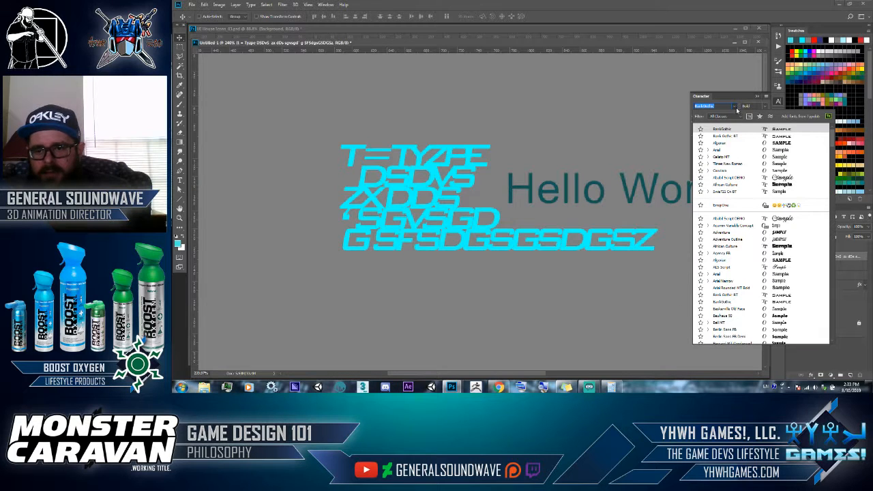
left_click(726, 253)
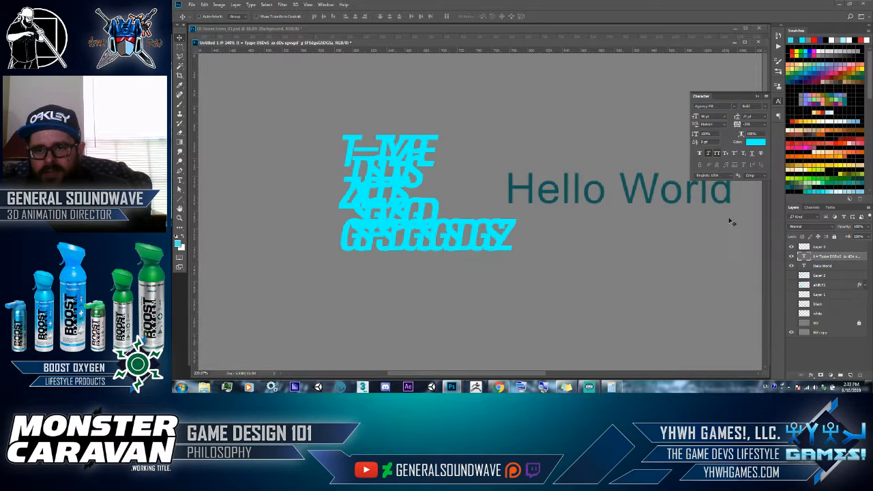
left_click(763, 107)
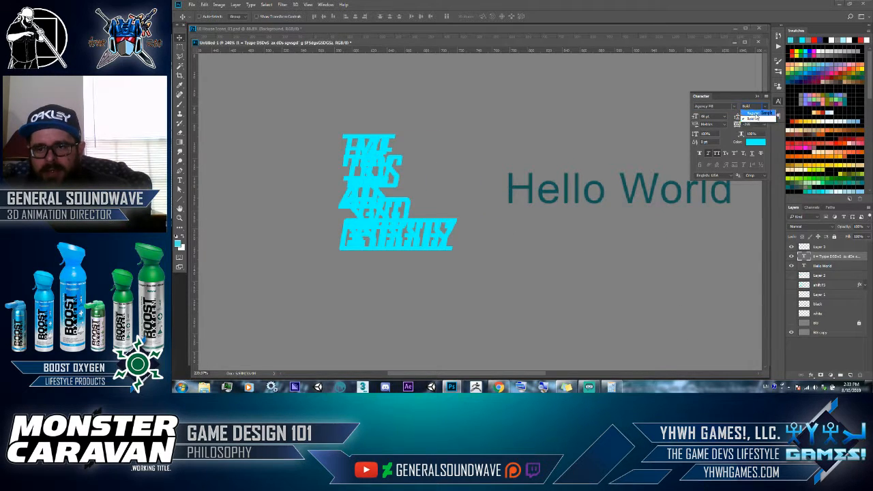
left_click(755, 115)
left_click(763, 108)
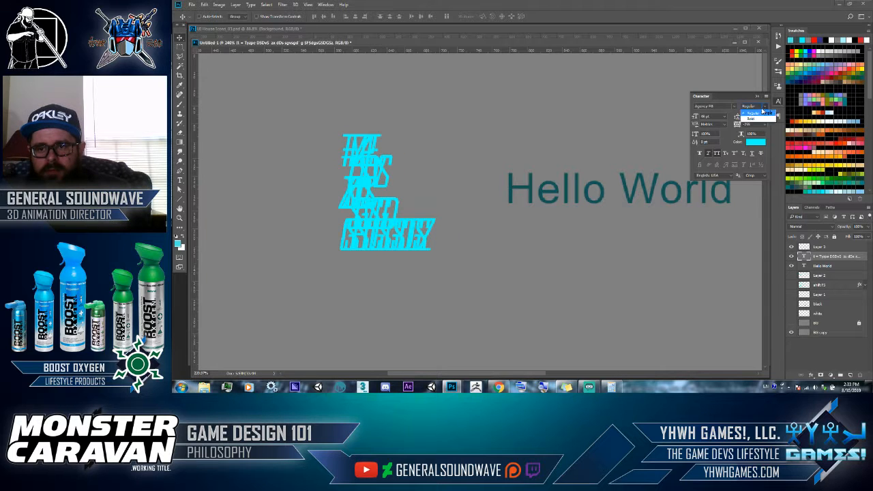
left_click(754, 121)
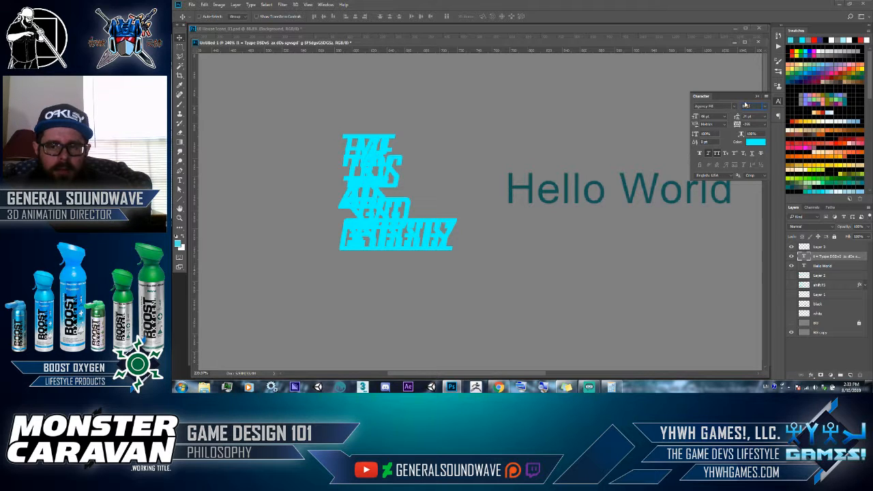
Step: Collapse the character settings and delete the multi-line t = Tyzpe text layer, keeping Hello World
left_click(757, 98)
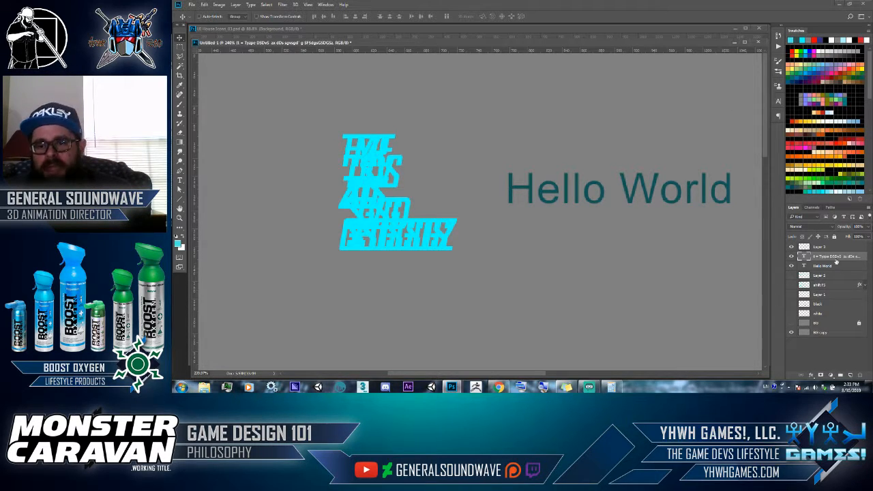
left_click_drag(833, 258, 859, 375)
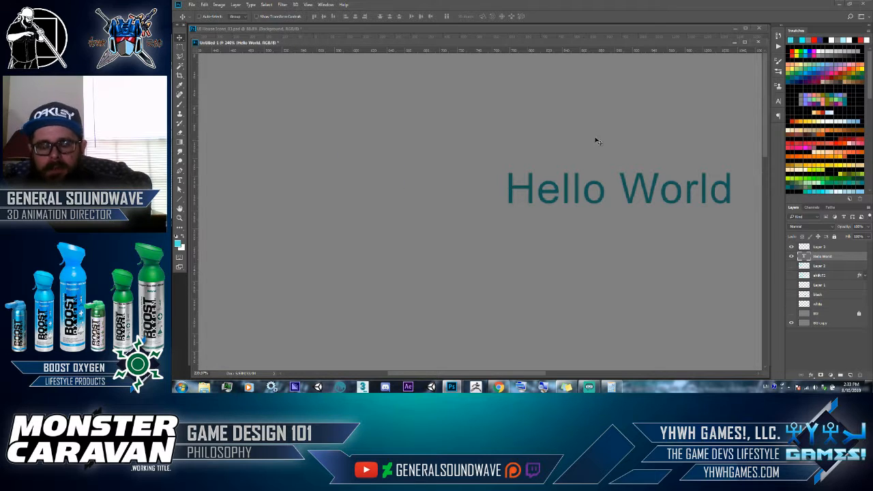
Step: On Layer 3, handwrite FX FILL! in cyan with the Brush tool below the (ZOOM) note
left_click_drag(600, 188, 539, 191)
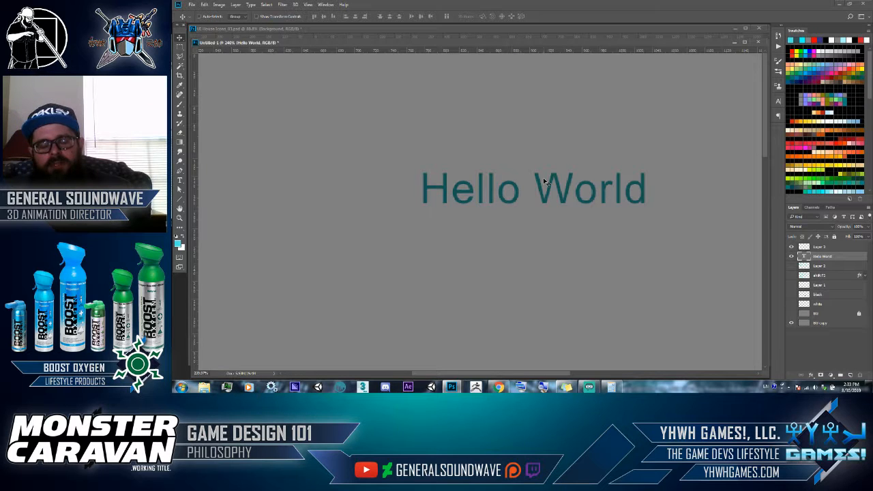
left_click_drag(293, 136, 638, 229)
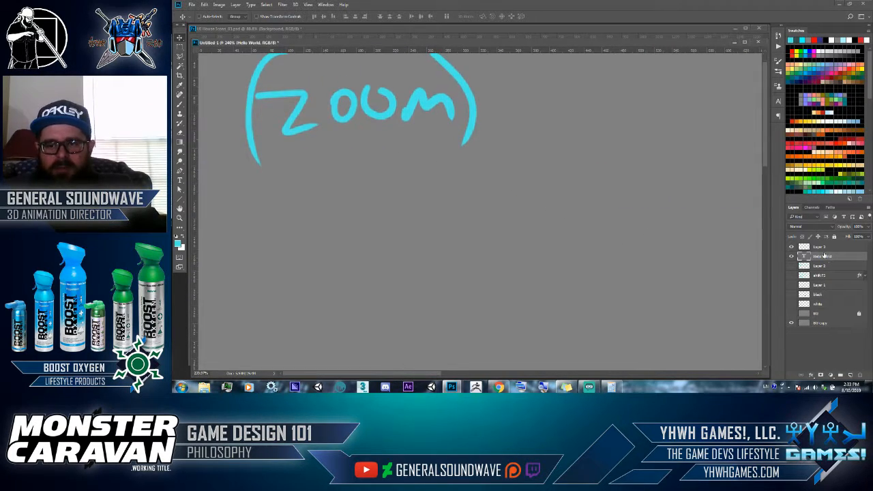
left_click(821, 246)
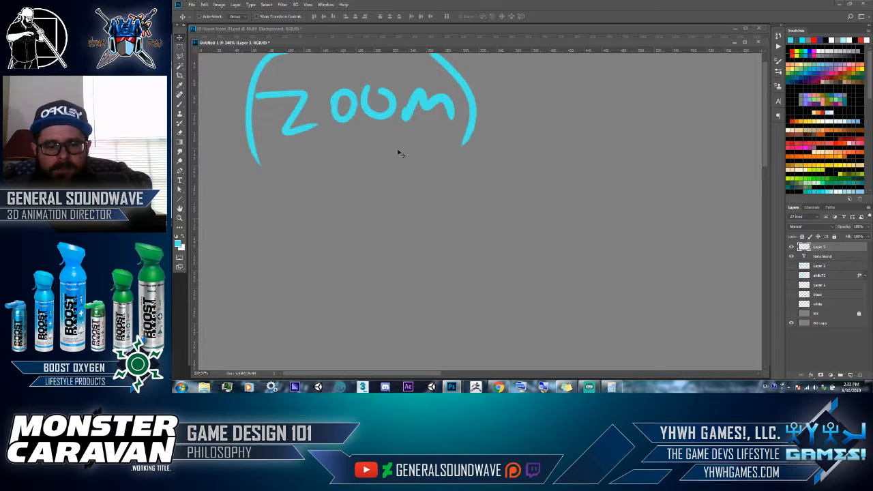
key("b")
left_click_drag(319, 191, 316, 226)
left_click_drag(315, 192, 343, 185)
left_click_drag(321, 209, 373, 216)
left_click_drag(371, 189, 348, 223)
mouse_move(411, 192)
left_mouse_down()
mouse_move(409, 224)
mouse_move(442, 179)
left_mouse_up()
mouse_move(413, 210)
left_mouse_down()
mouse_move(439, 180)
mouse_move(452, 221)
left_mouse_up()
mouse_move(473, 189)
left_mouse_down()
mouse_move(485, 218)
mouse_move(504, 219)
left_mouse_up()
left_click_drag(501, 194, 516, 221)
left_click_drag(534, 168, 534, 190)
left_click_drag(529, 224, 530, 225)
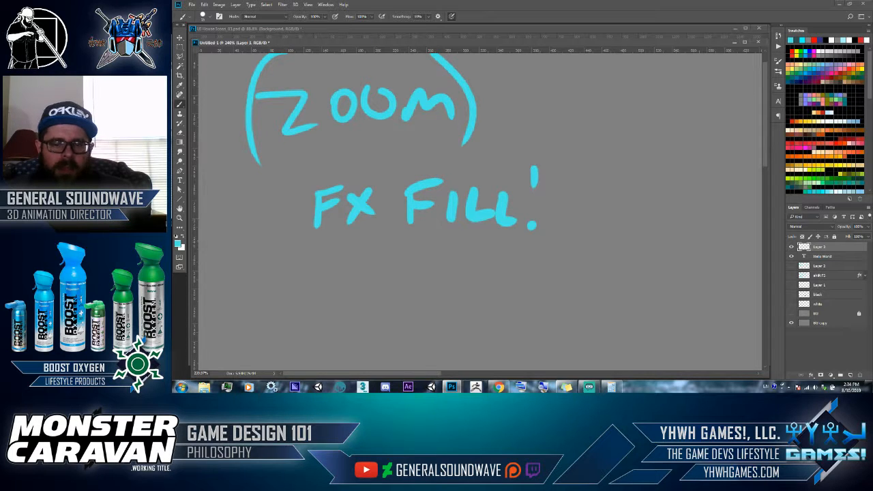